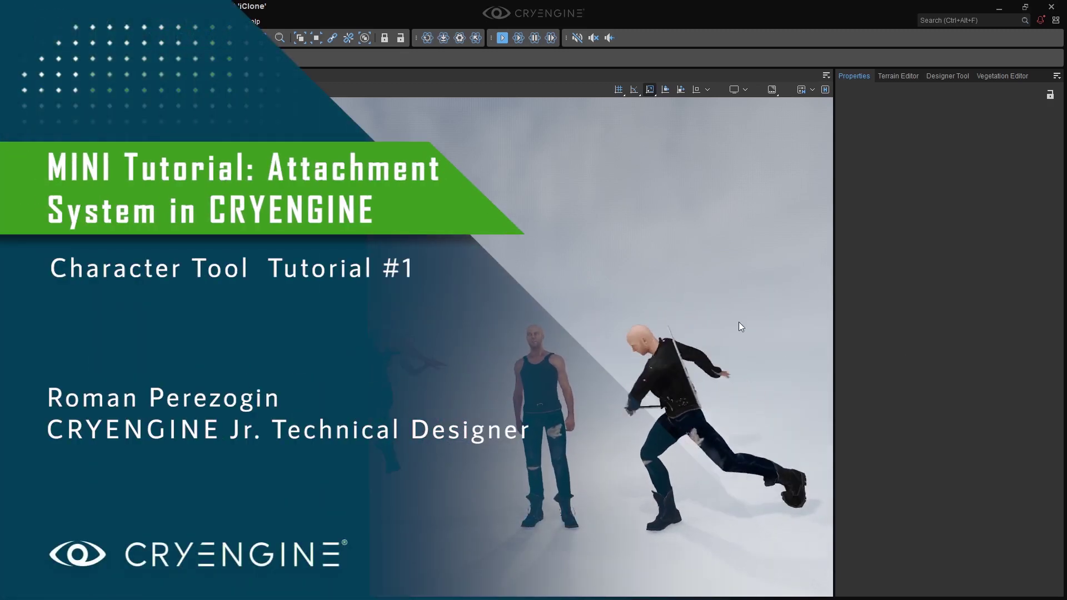
# Zoom the preview in on the T-posed Jimmy character loaded from iClone_Tutorial_Jimmy.cdf
pyautogui.scroll(3, 739, 323)
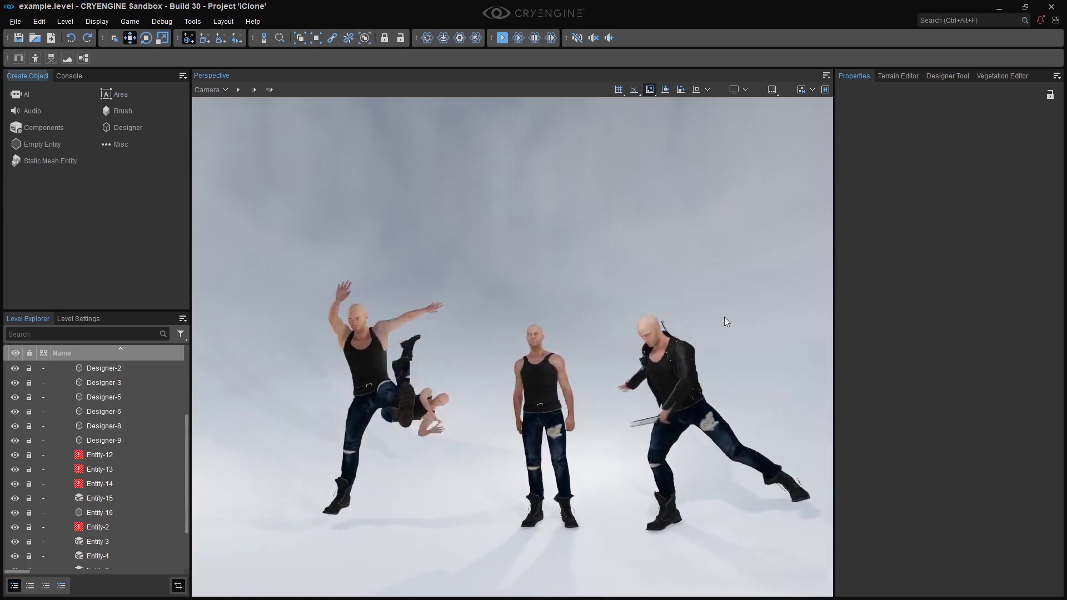
pyautogui.moveTo(725, 317); pyautogui.dragTo(724, 311, button='right')
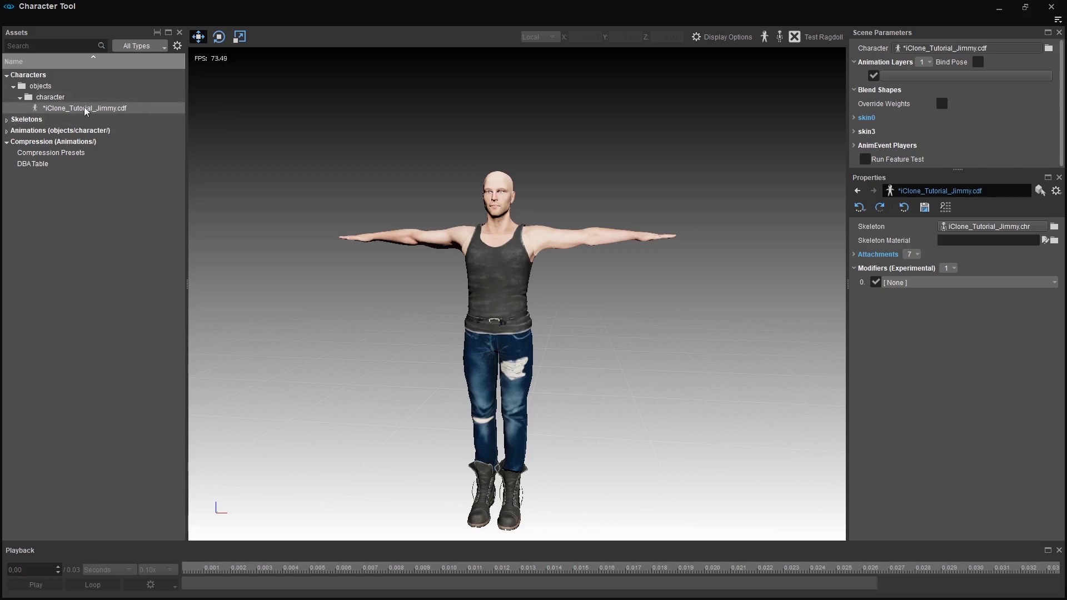
# Expand Attachments to list the skin attachments, then expand and collapse skin0 to inspect it
pyautogui.click(102, 109)
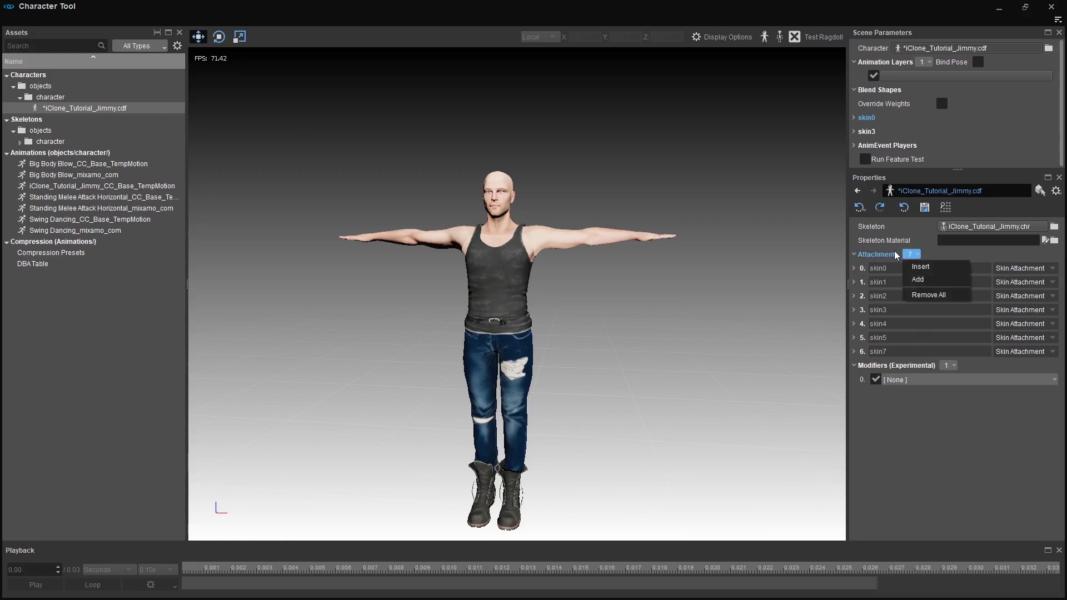
pyautogui.click(853, 269)
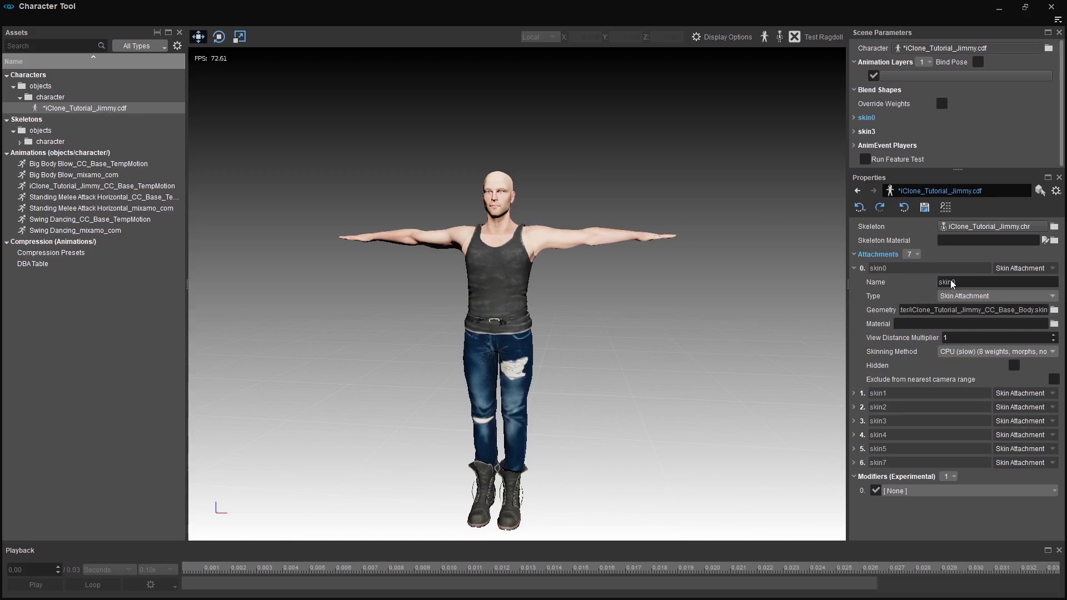
pyautogui.click(854, 269)
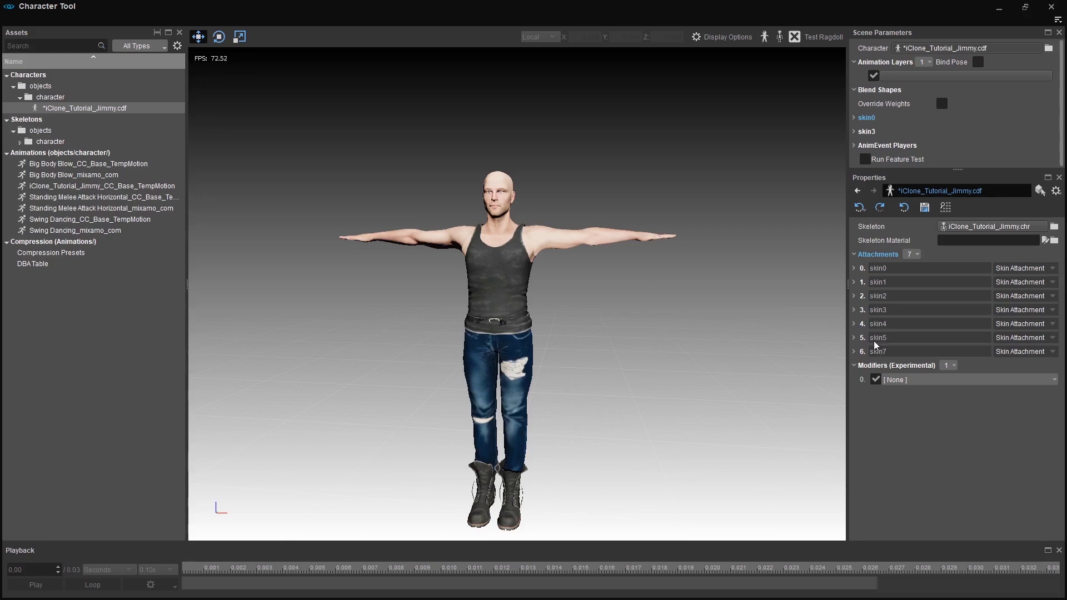
# Add an eighth attachment named 'jacket' and set its Type to Skin Attachment
pyautogui.click(909, 255)
pyautogui.click(917, 280)
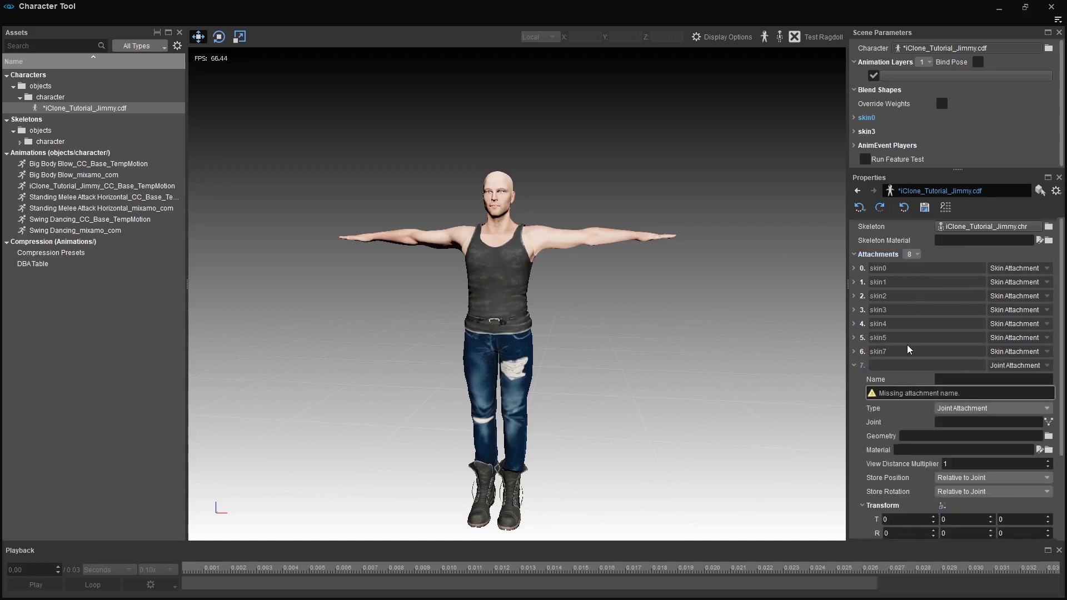
pyautogui.scroll(-2, 910, 349)
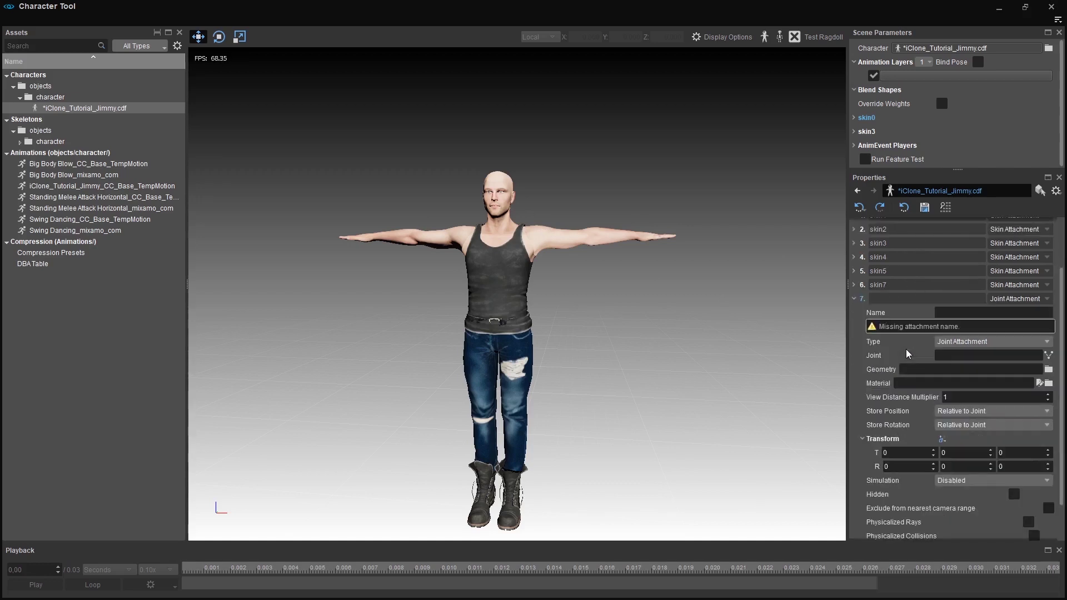
pyautogui.click(946, 313)
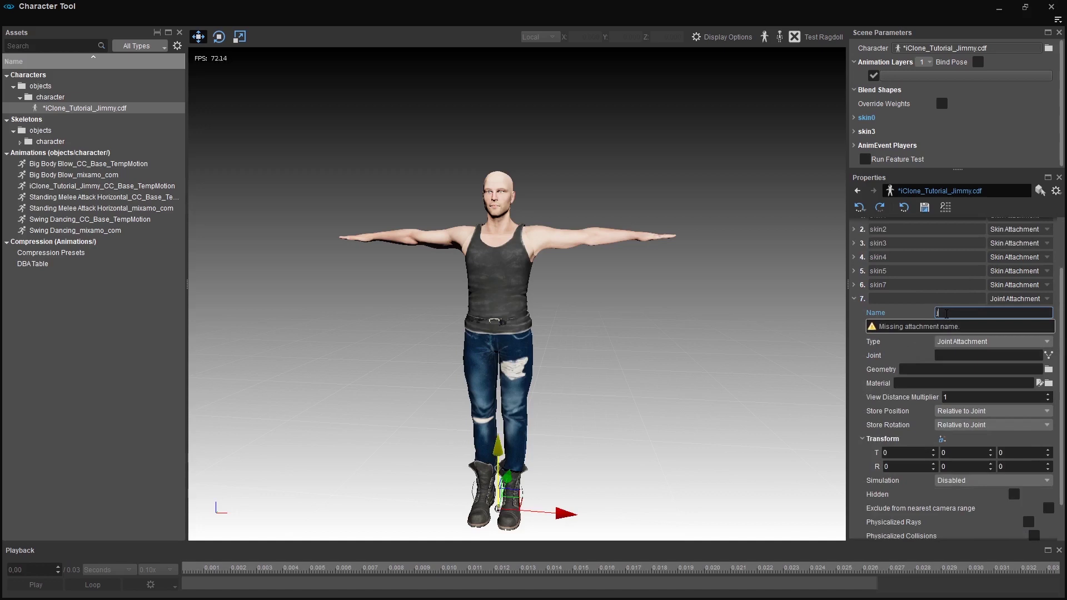
pyautogui.press('Return')
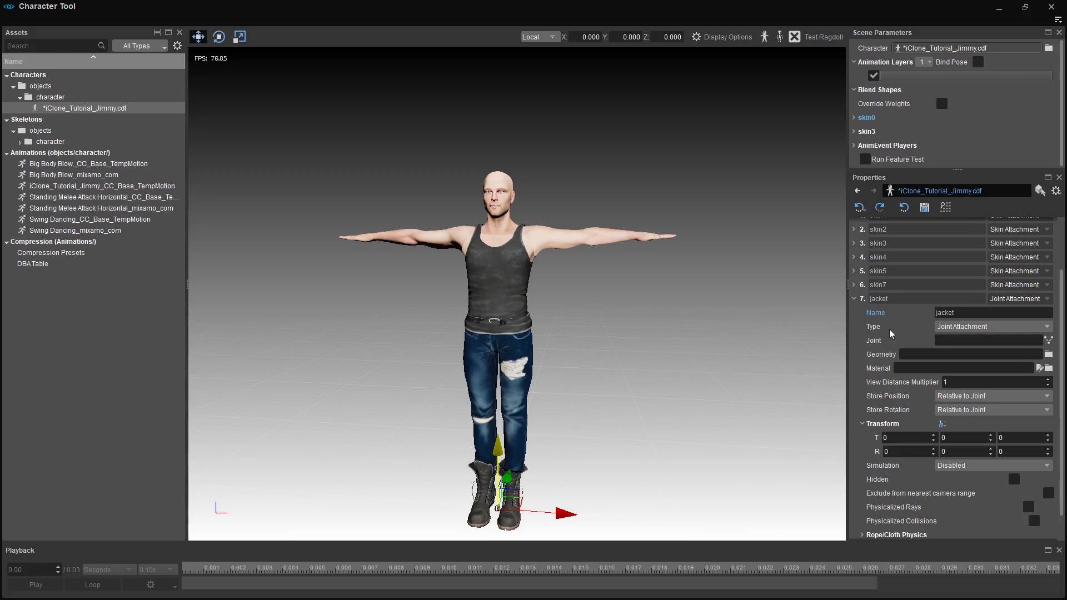
pyautogui.click(964, 327)
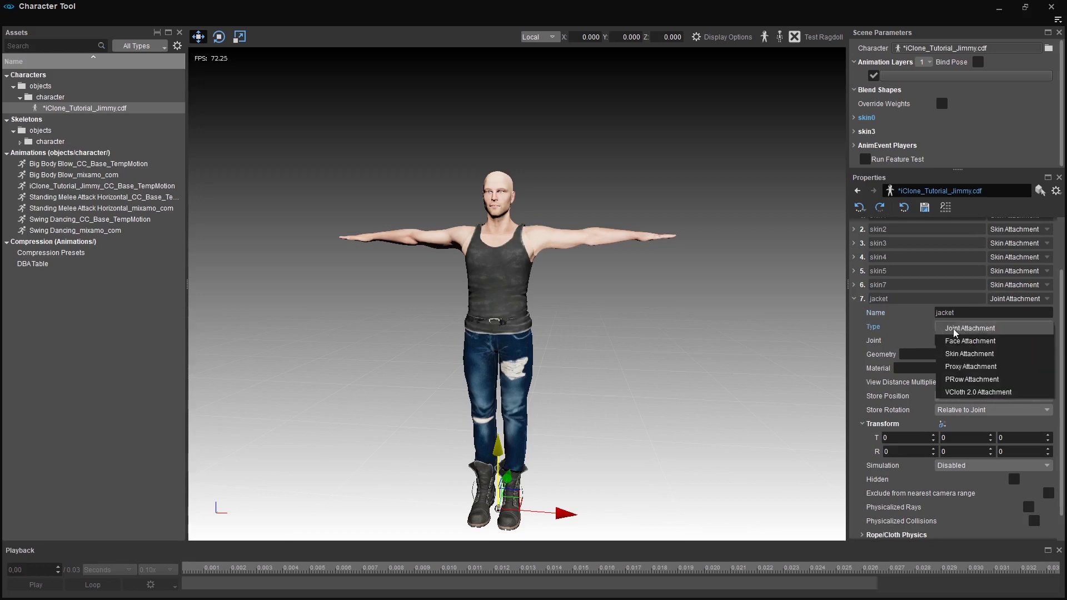
pyautogui.click(966, 354)
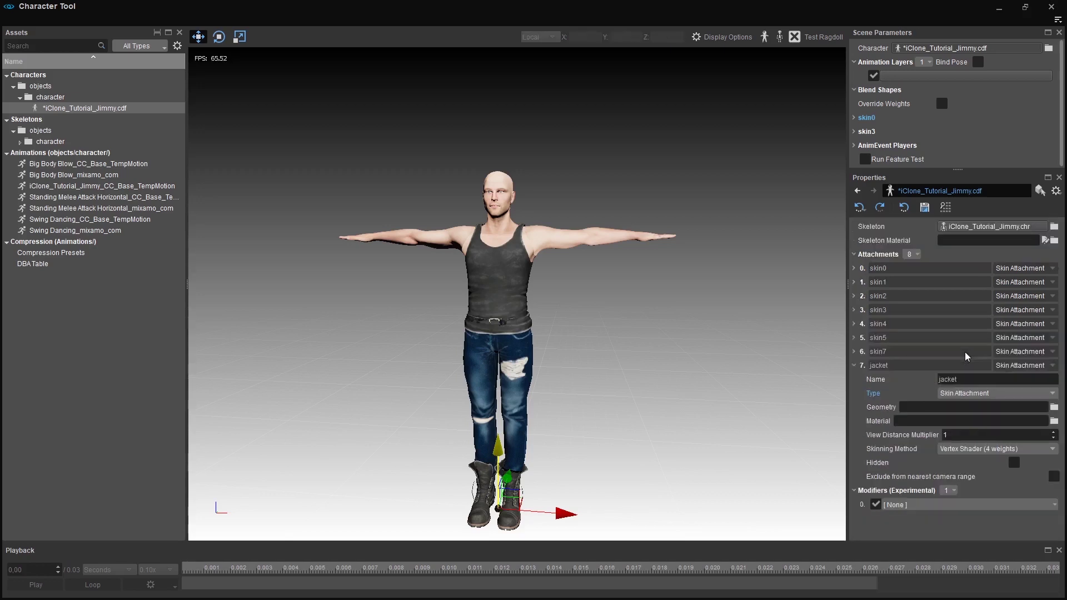
# Assign iClone_Tutorial_Jimmy_Punk_Leather_jacket.skin from objects/character as the jacket's geometry
pyautogui.click(1054, 407)
pyautogui.doubleClick(578, 257)
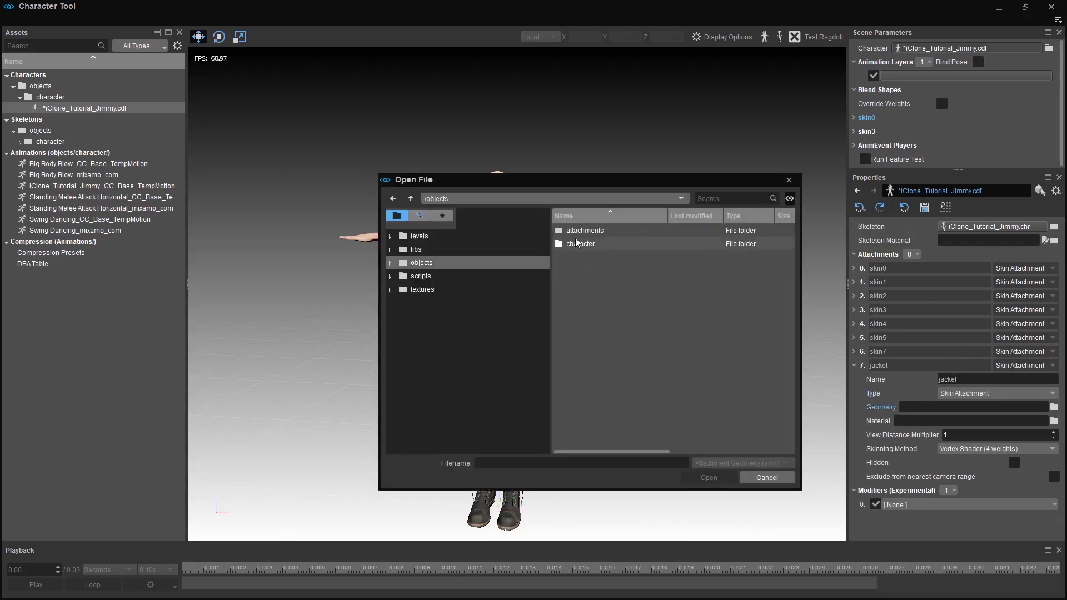
pyautogui.doubleClick(577, 230)
pyautogui.click(433, 290)
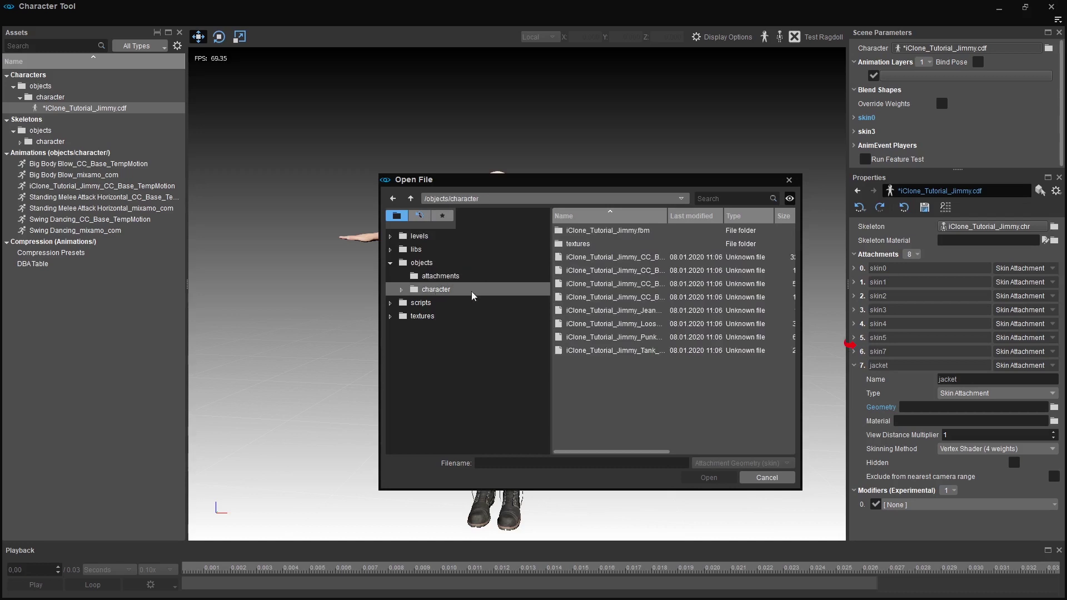
pyautogui.moveTo(669, 214); pyautogui.dragTo(734, 228)
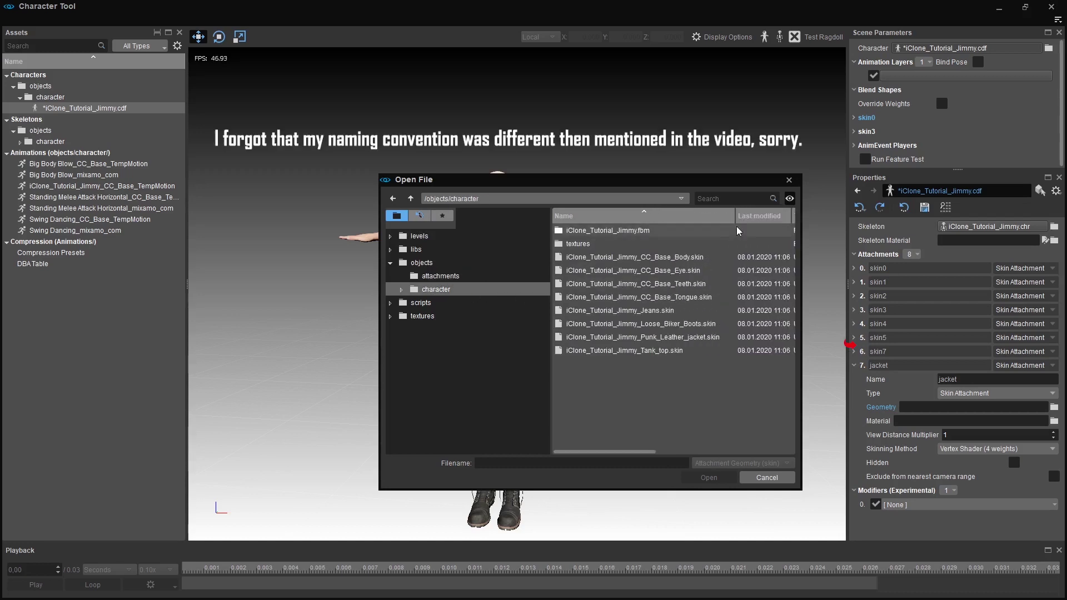
pyautogui.click(667, 339)
pyautogui.click(709, 477)
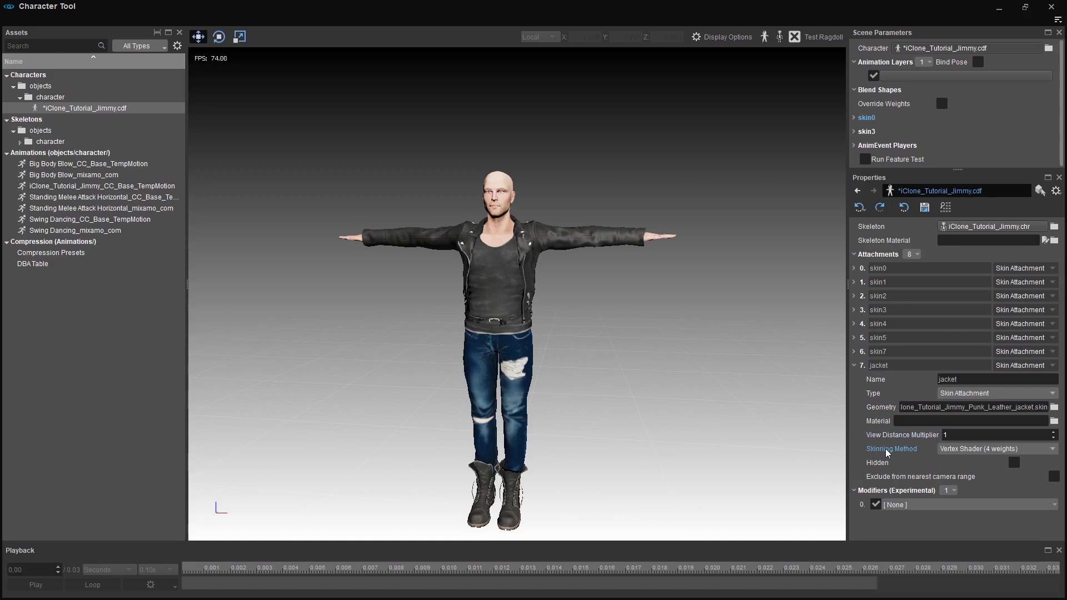
# Show the jacket's Skinning Method options, with Vertex Shader (4 weights) in use
pyautogui.click(972, 451)
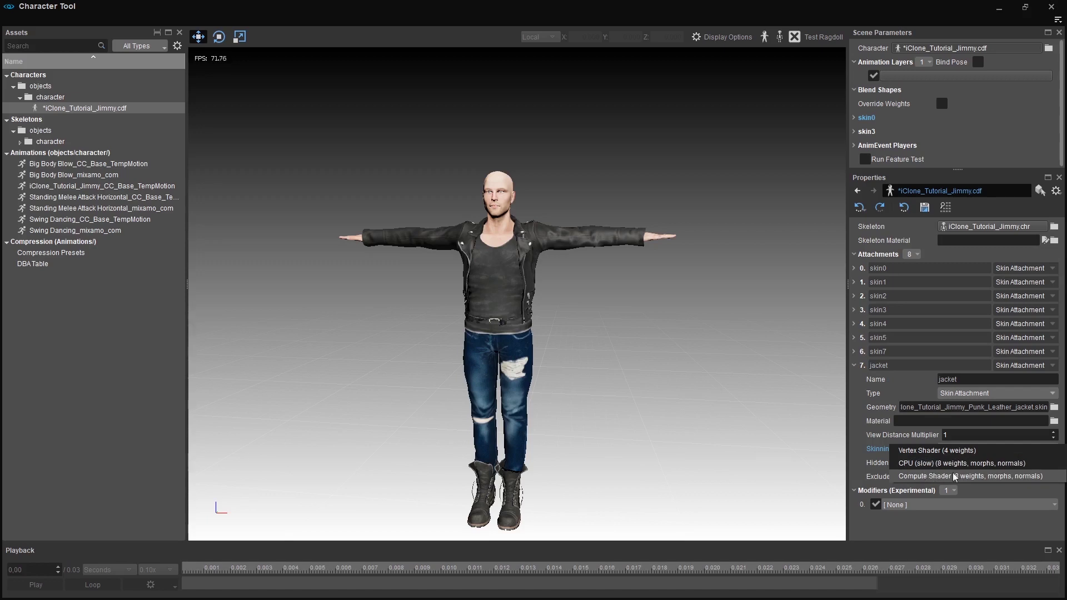
pyautogui.click(875, 453)
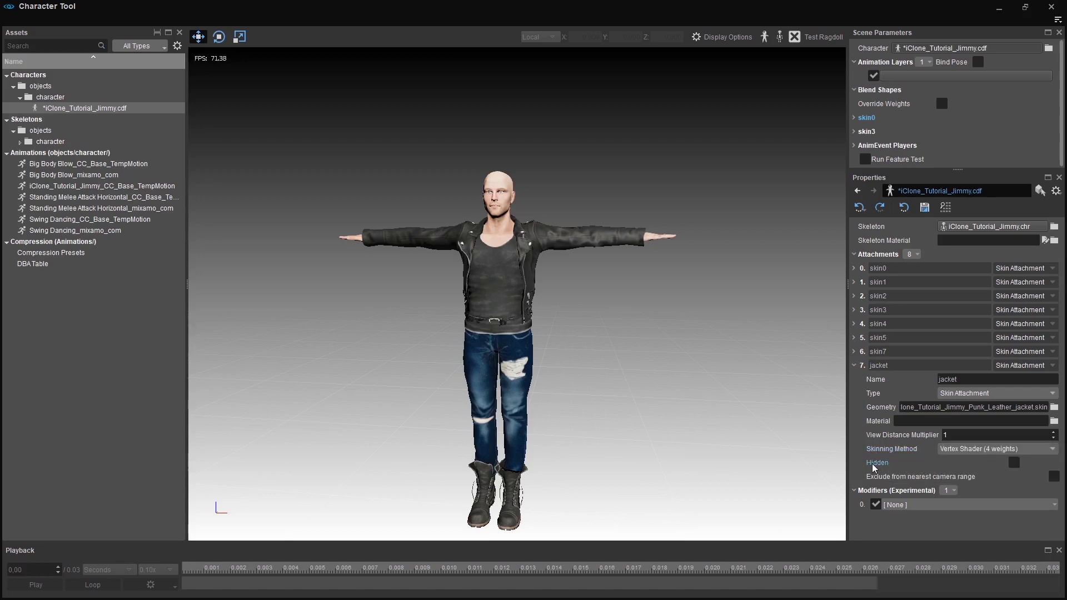
pyautogui.click(1013, 463)
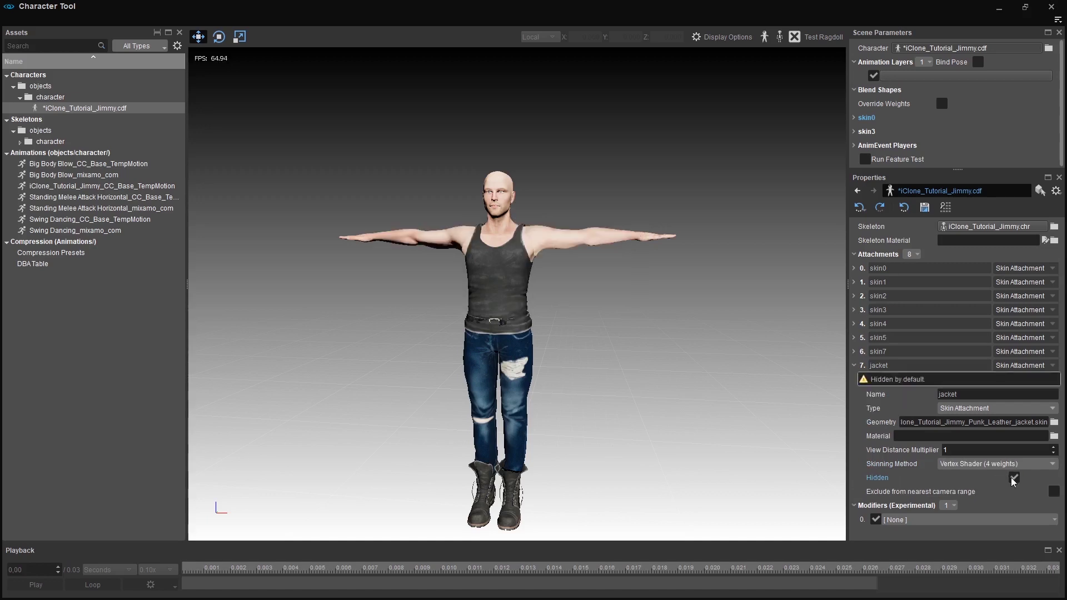
pyautogui.click(1013, 479)
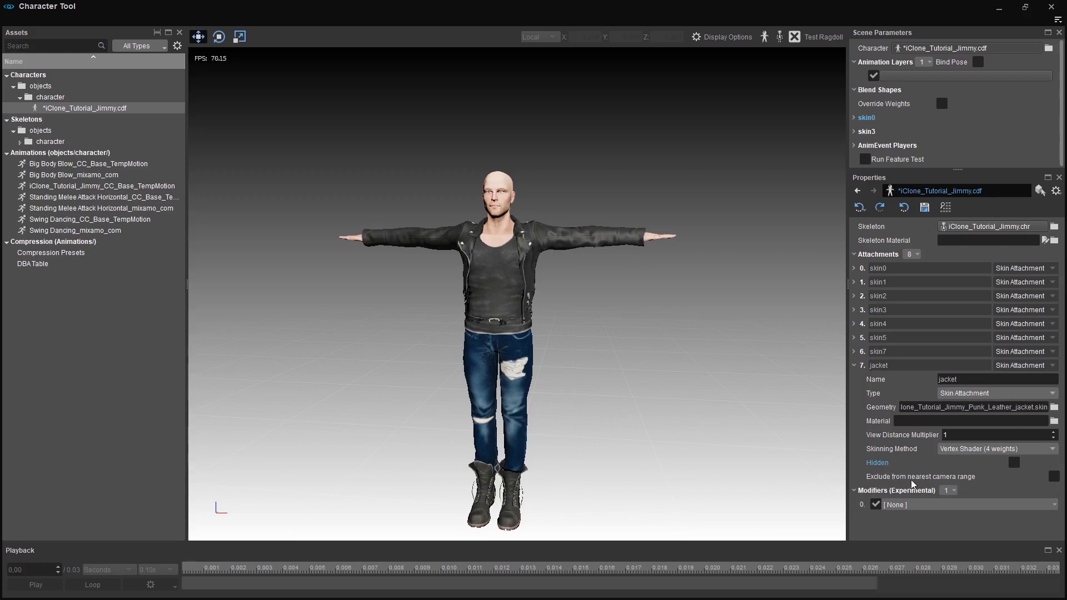
pyautogui.click(854, 365)
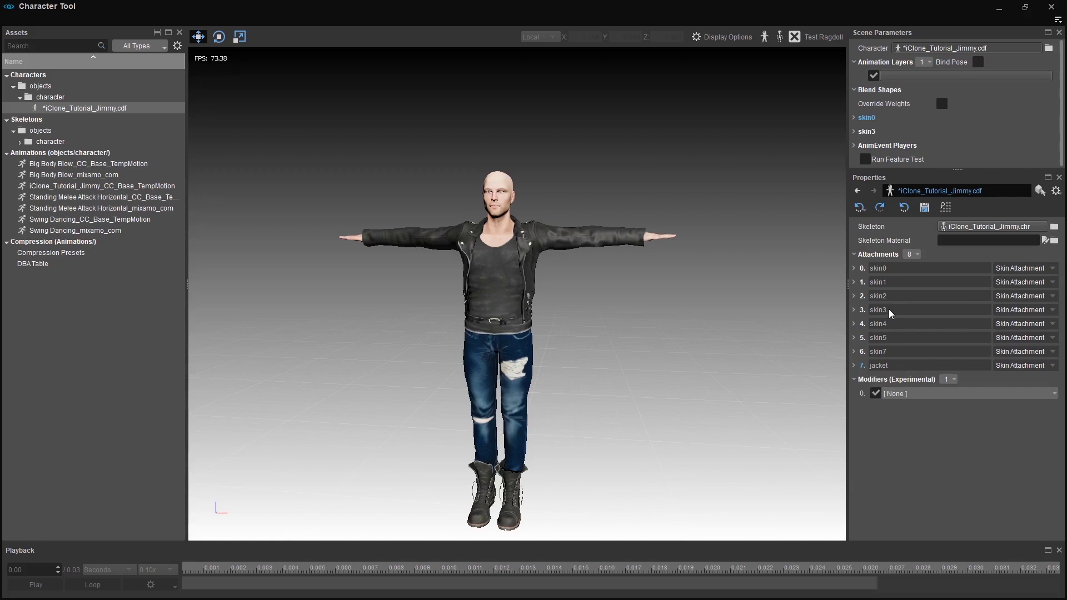
pyautogui.click(853, 366)
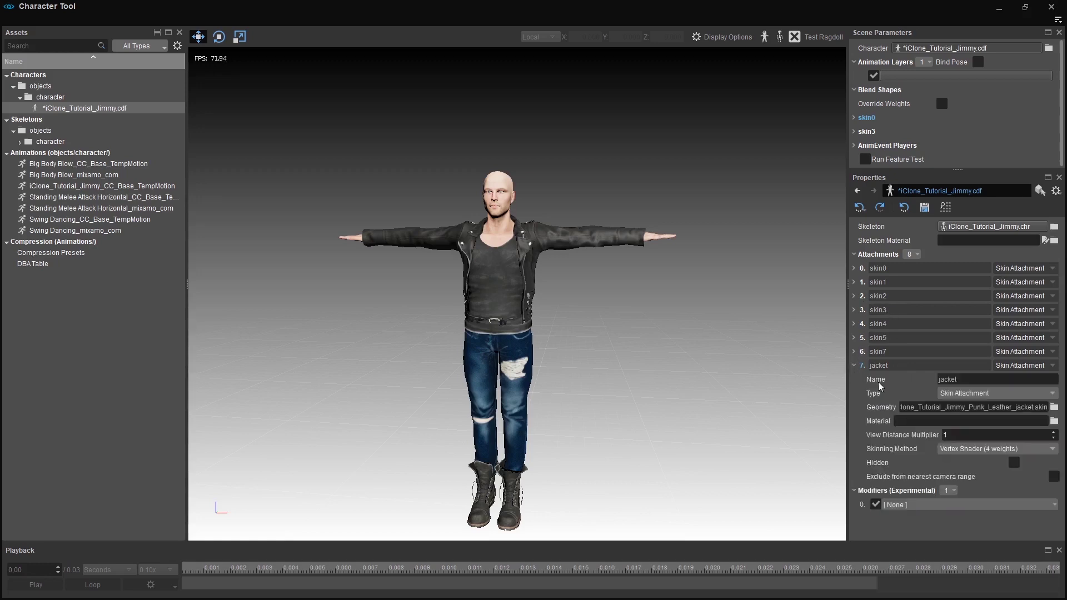
pyautogui.click(963, 395)
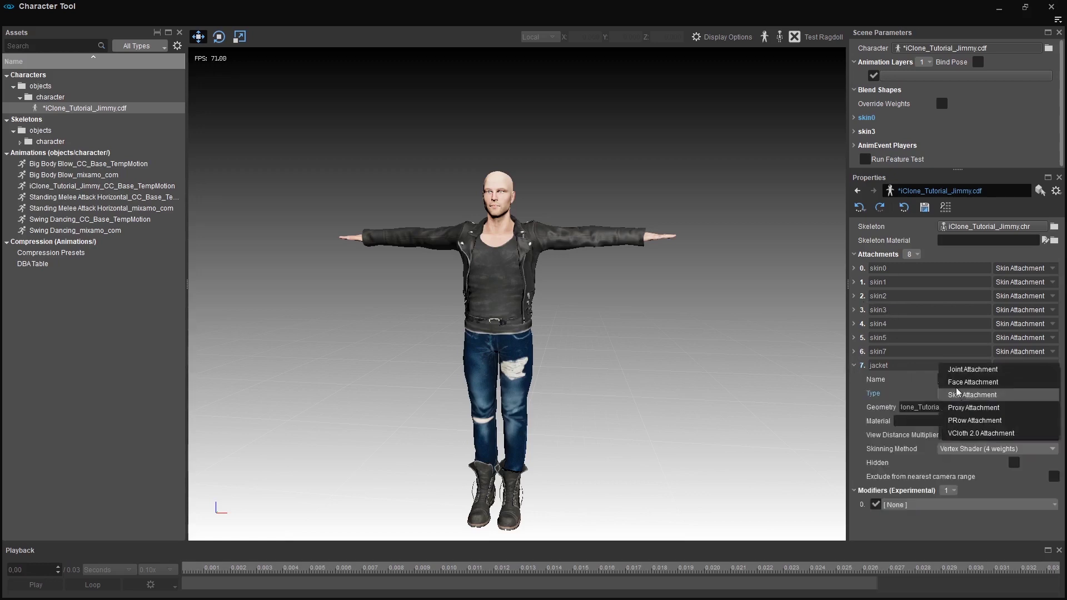
pyautogui.click(871, 395)
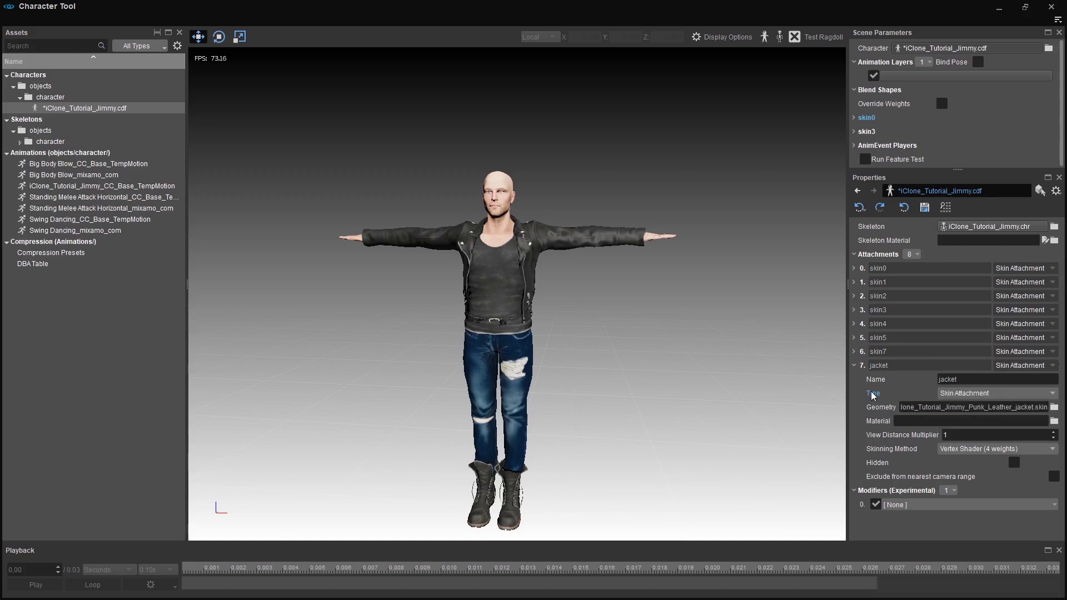
pyautogui.click(854, 365)
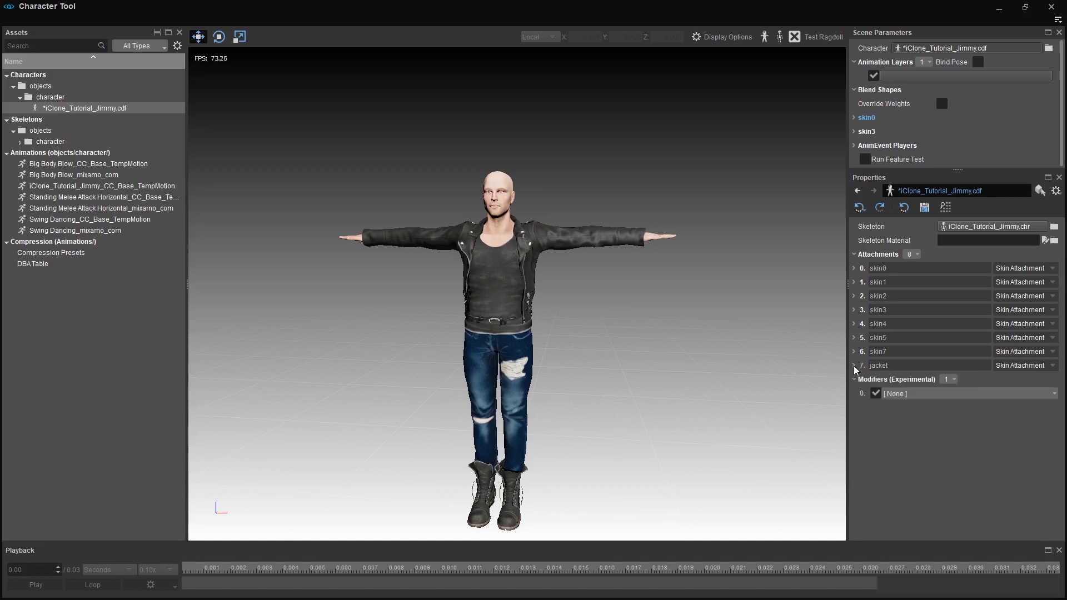
# Add a new attachment and keep its Type as Joint Attachment
pyautogui.click(906, 256)
pyautogui.click(915, 278)
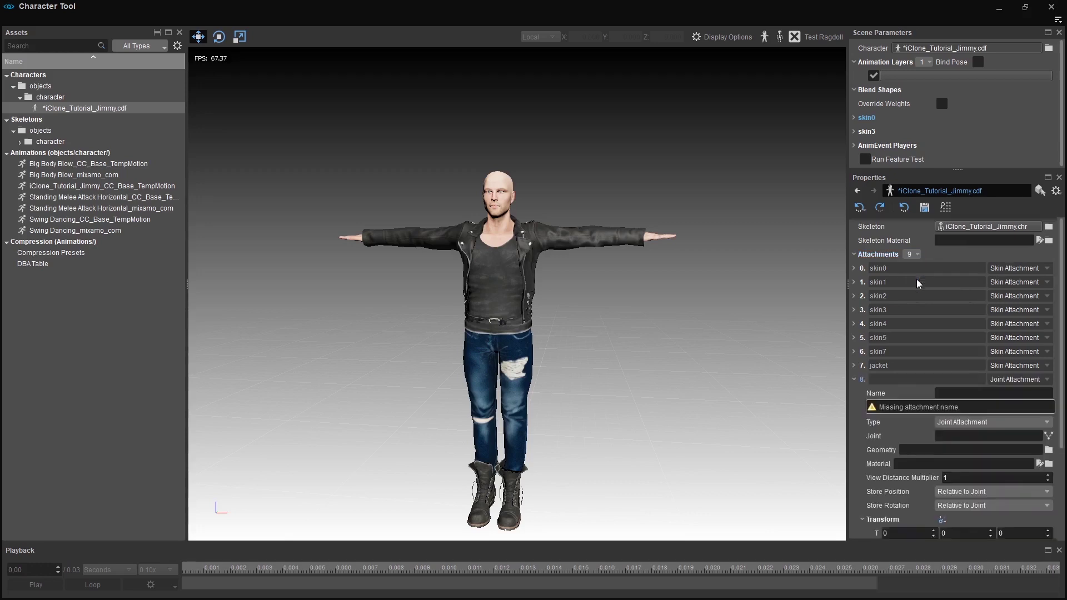
pyautogui.click(966, 422)
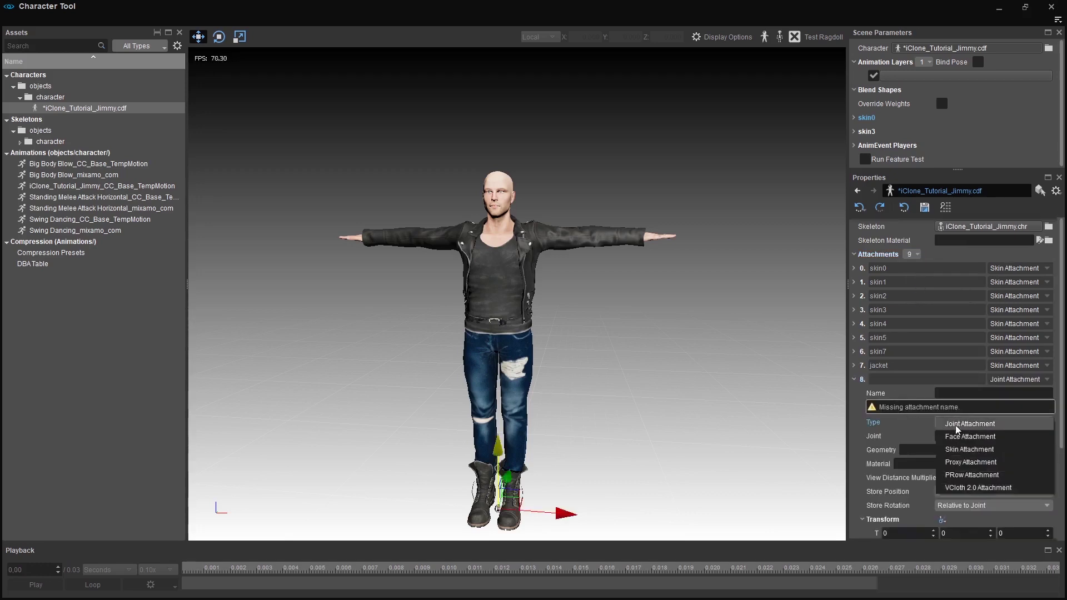
pyautogui.click(968, 425)
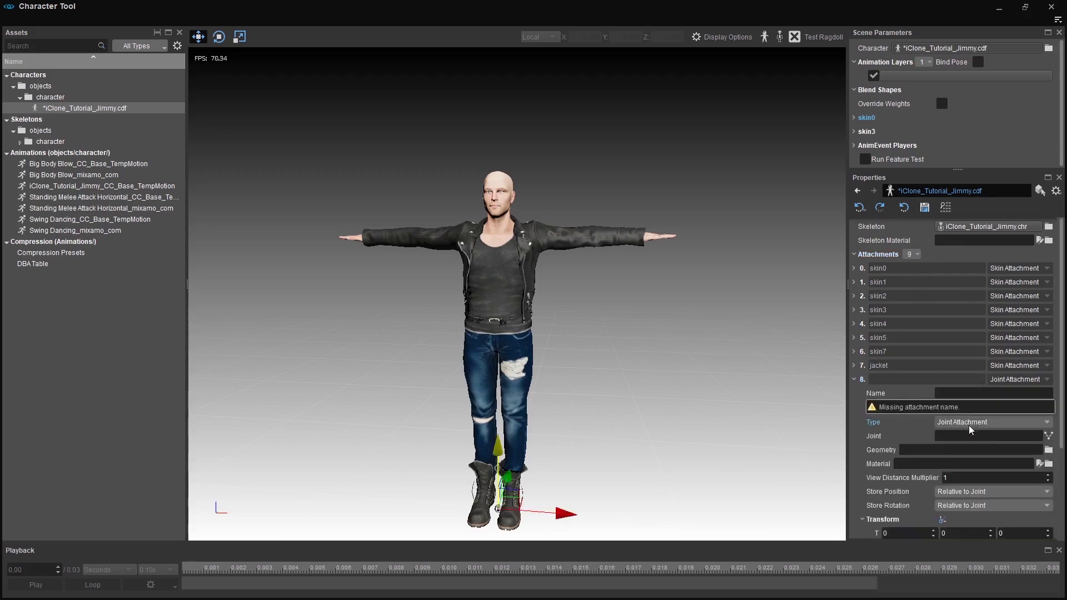
# Set the new attachment's geometry to objects/attachments/sword.cgf
pyautogui.click(1048, 451)
pyautogui.doubleClick(575, 258)
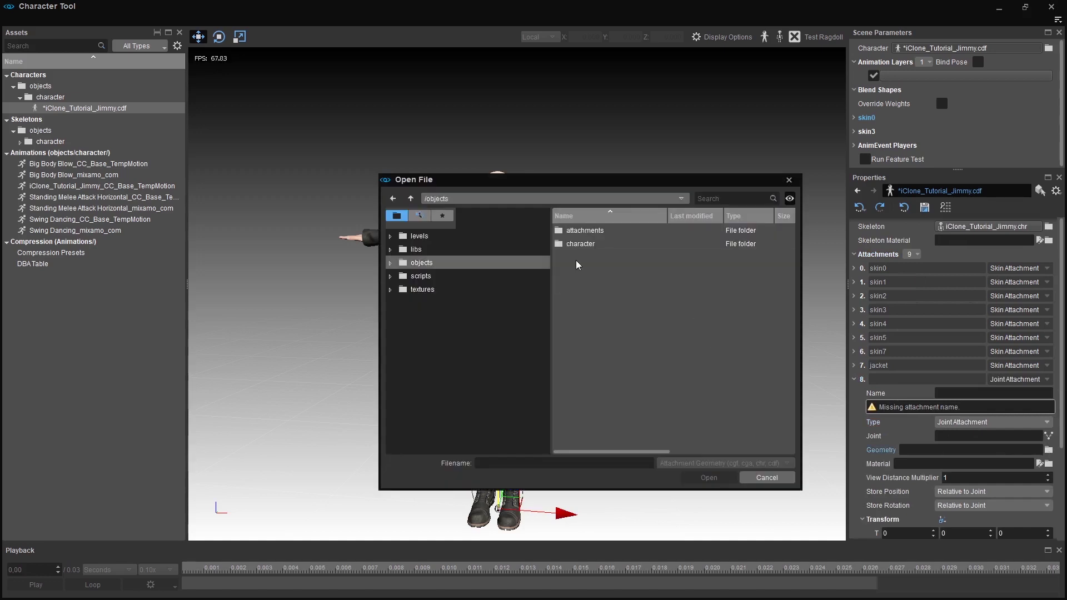
pyautogui.doubleClick(580, 230)
pyautogui.doubleClick(585, 233)
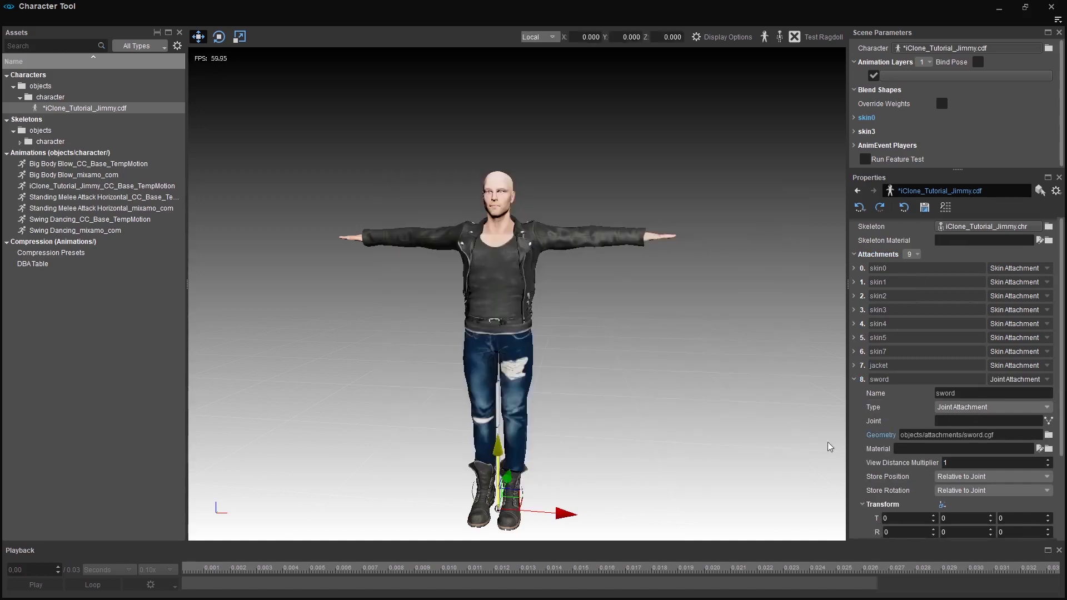
# Bind the sword to the L_Hand joint, filtering the joint list with 'l_han'
pyautogui.click(1048, 421)
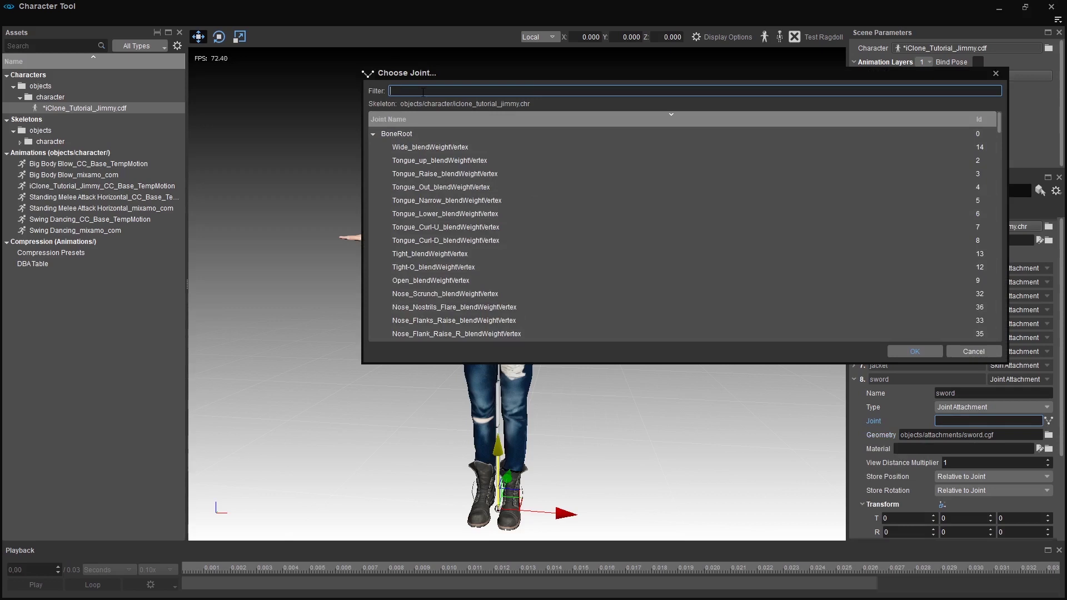
pyautogui.write('l_h')
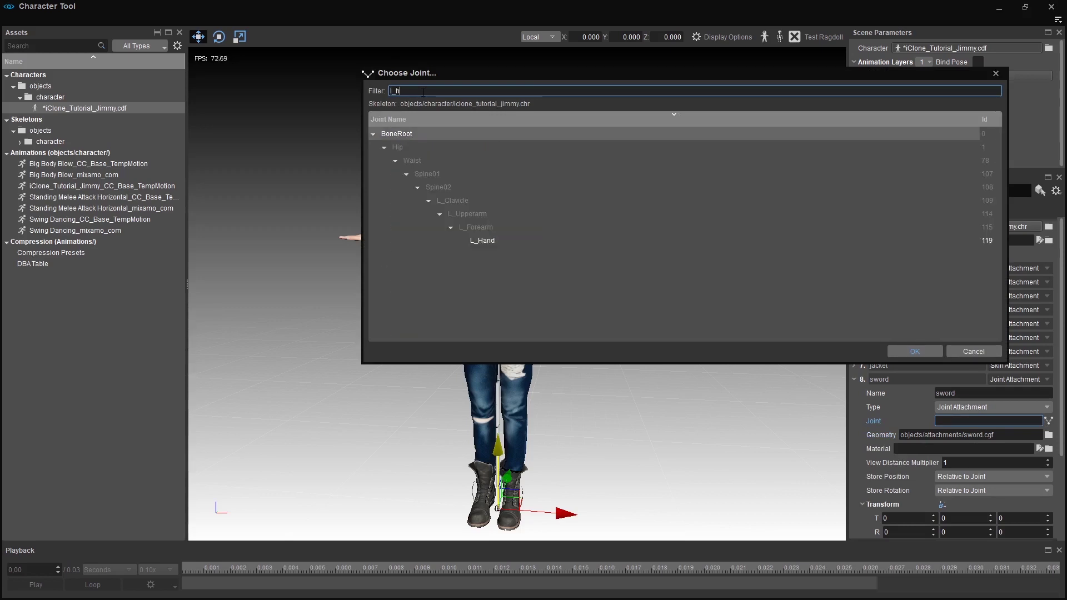
pyautogui.write('an')
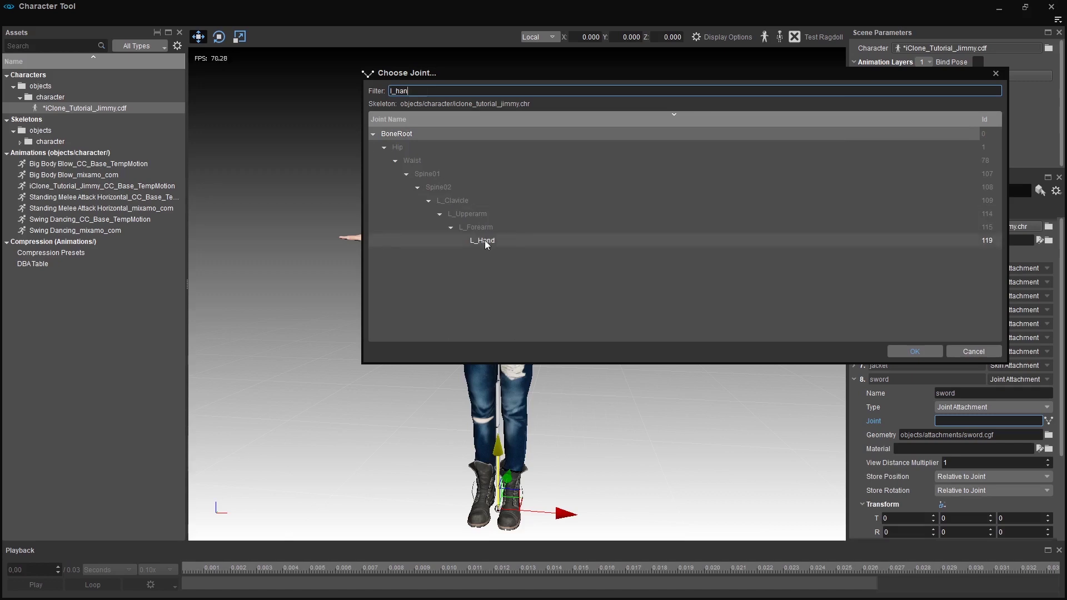
pyautogui.doubleClick(484, 240)
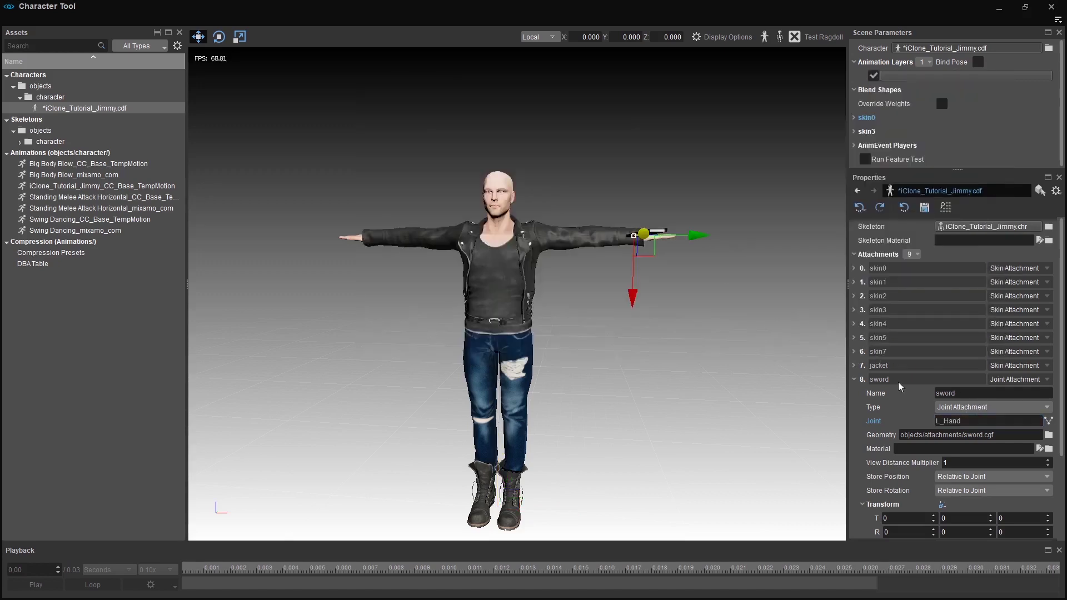
# Keep the sword's position and rotation stored relative to the joint
pyautogui.moveTo(556, 333); pyautogui.dragTo(881, 405)
pyautogui.scroll(-2, 975, 492)
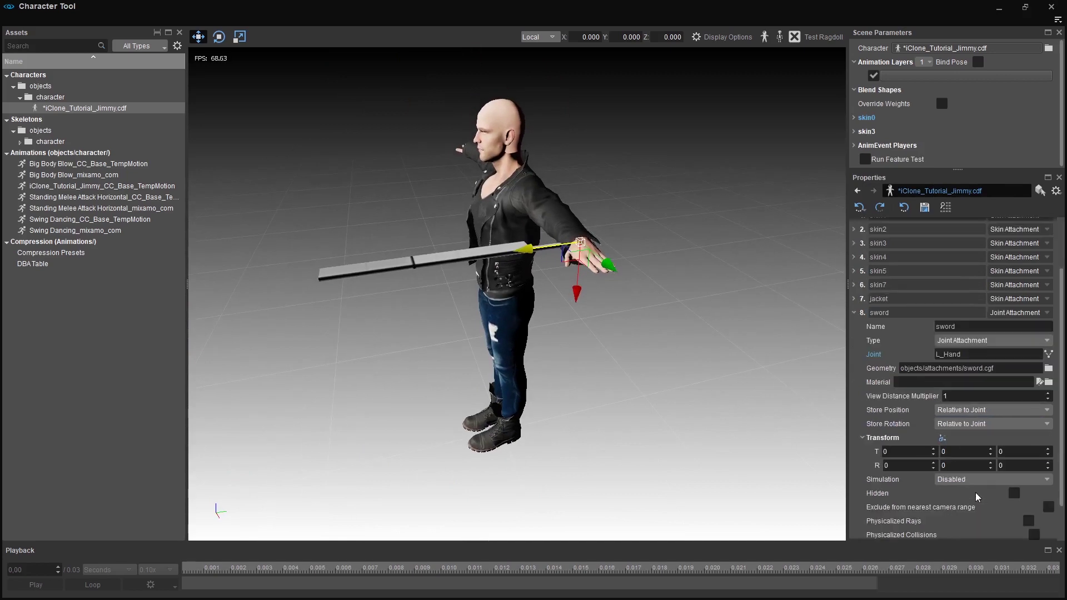
pyautogui.click(947, 409)
pyautogui.click(956, 399)
pyautogui.click(946, 426)
pyautogui.click(968, 426)
# Slide the sword into the left hand to offset 0.01812, 0.10396, -0.04093
pyautogui.scroll(-1, 915, 415)
pyautogui.scroll(5, 686, 371)
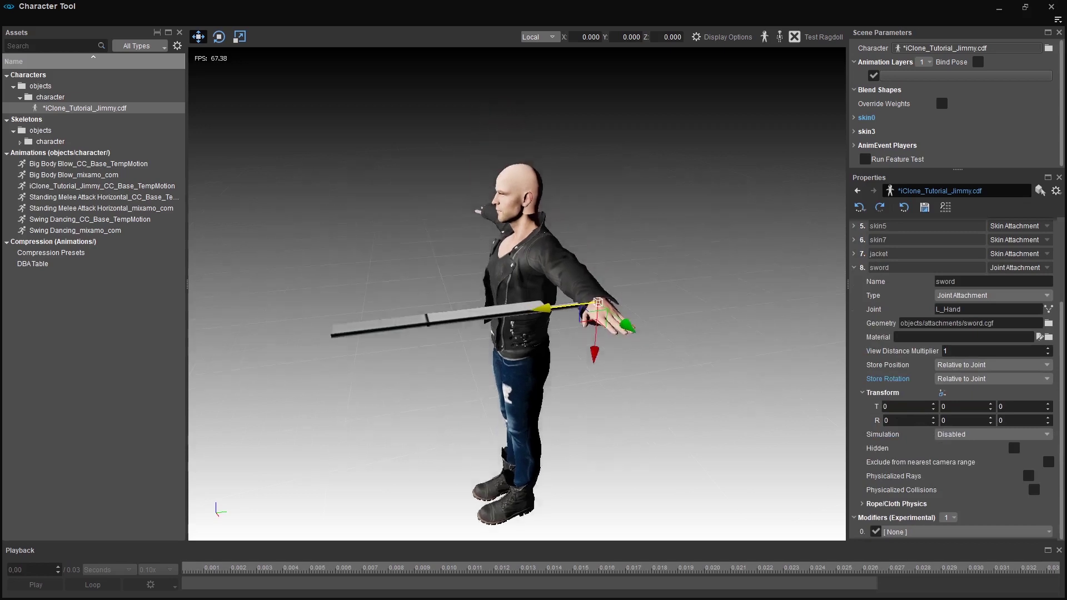
pyautogui.moveTo(667, 364); pyautogui.dragTo(586, 353, button='middle')
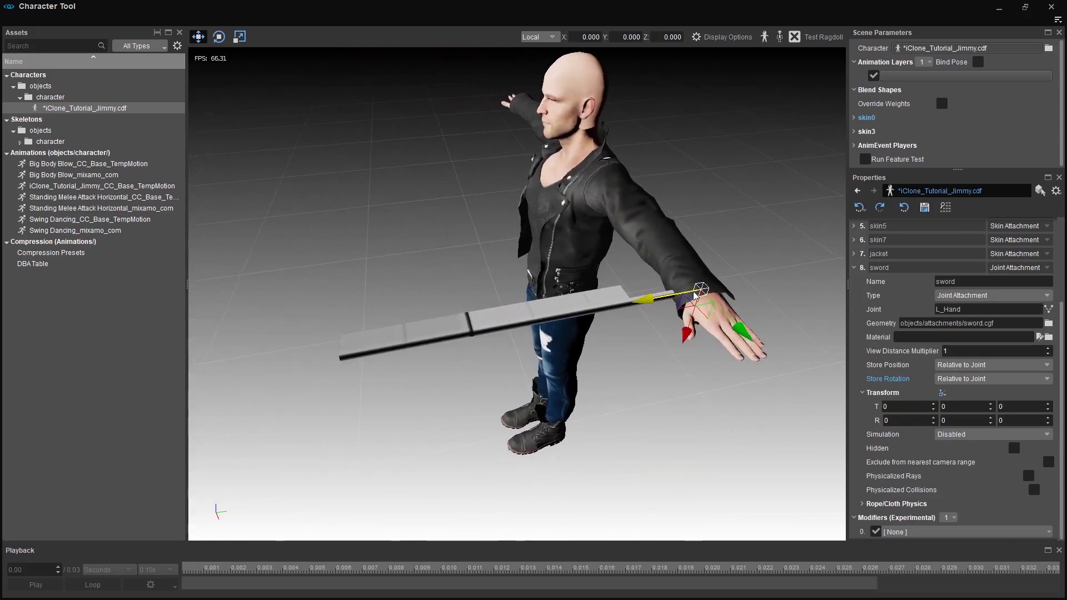
pyautogui.moveTo(694, 295); pyautogui.dragTo(732, 366)
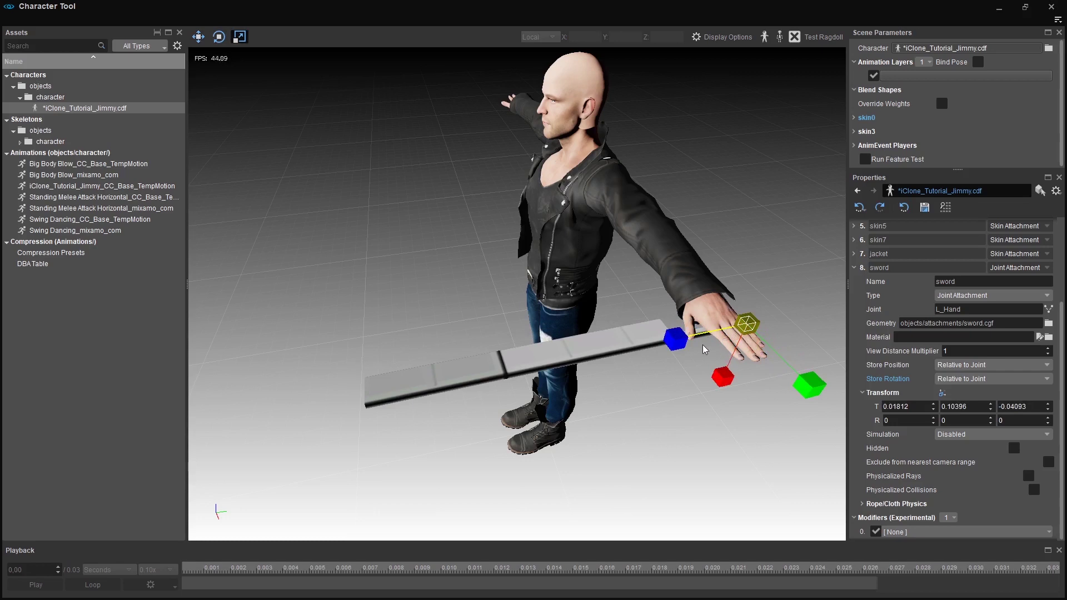
# Rotate the sword to about 10.78, 0.67, 176.46 degrees so the blade hangs from the hand
pyautogui.click(218, 40)
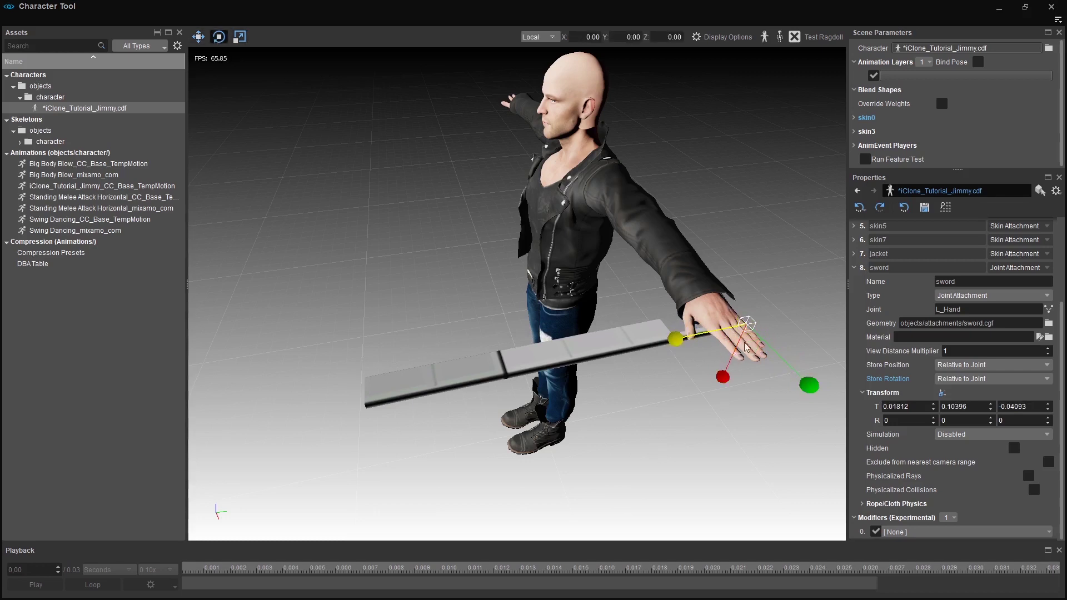
pyautogui.moveTo(746, 347); pyautogui.dragTo(725, 315)
pyautogui.press('1')
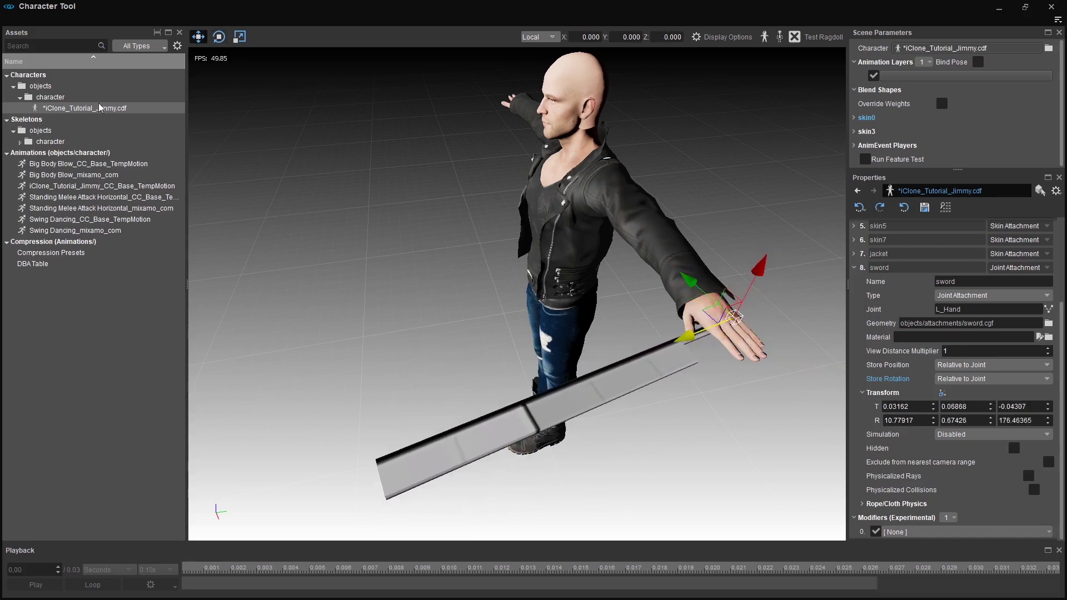
pyautogui.scroll(5, 641, 335)
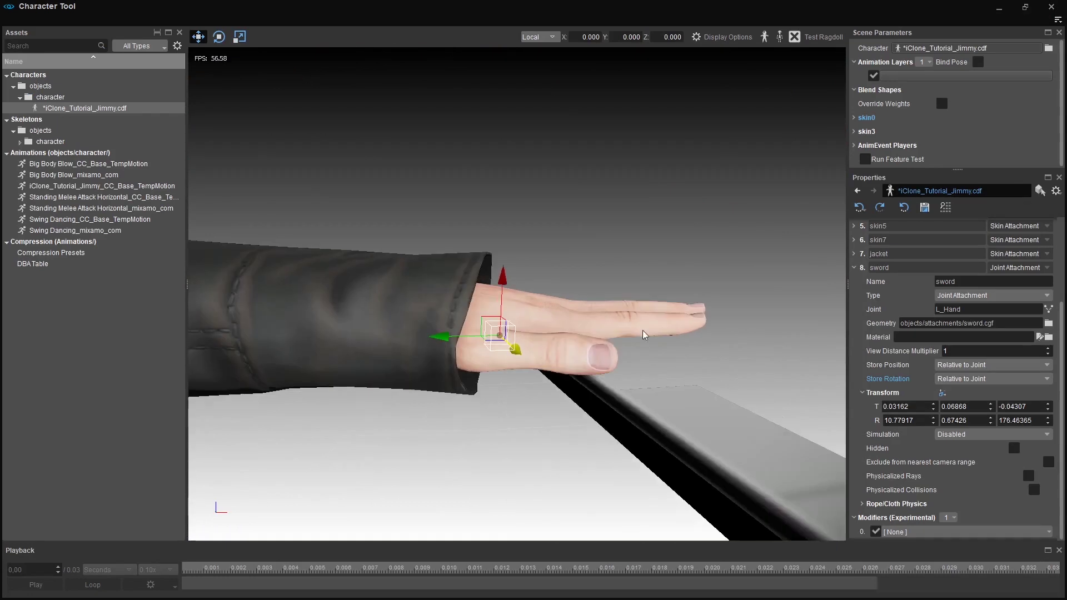
pyautogui.scroll(-5, 516, 294)
pyautogui.scroll(4, 517, 294)
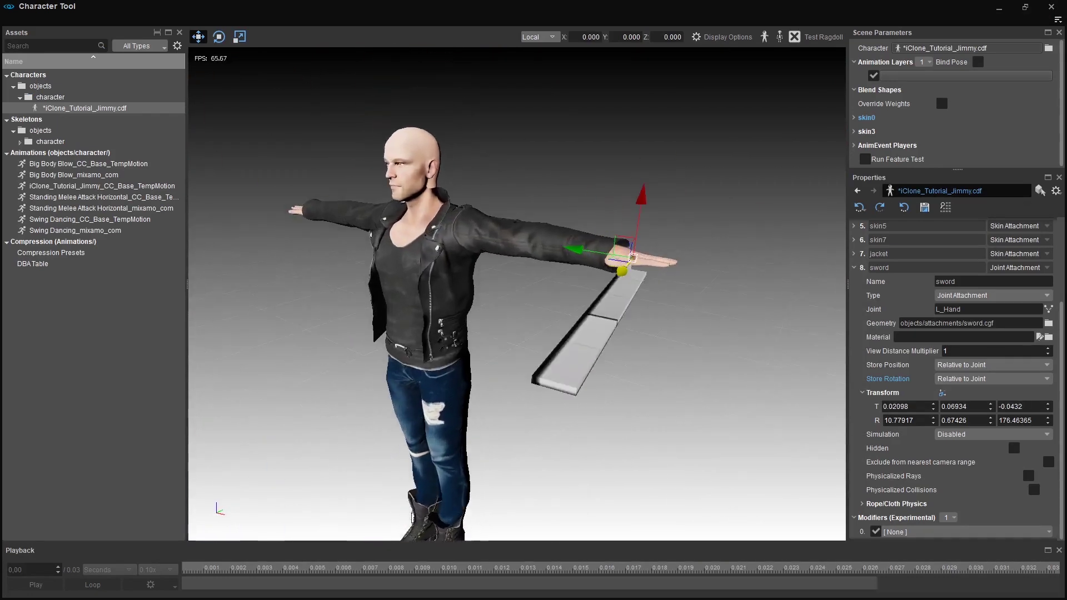
# Play Standing Melee Attack Horizontal_mixamo_com at 1.00x, then add another attachment to the .cdf
pyautogui.click(79, 199)
pyautogui.click(115, 208)
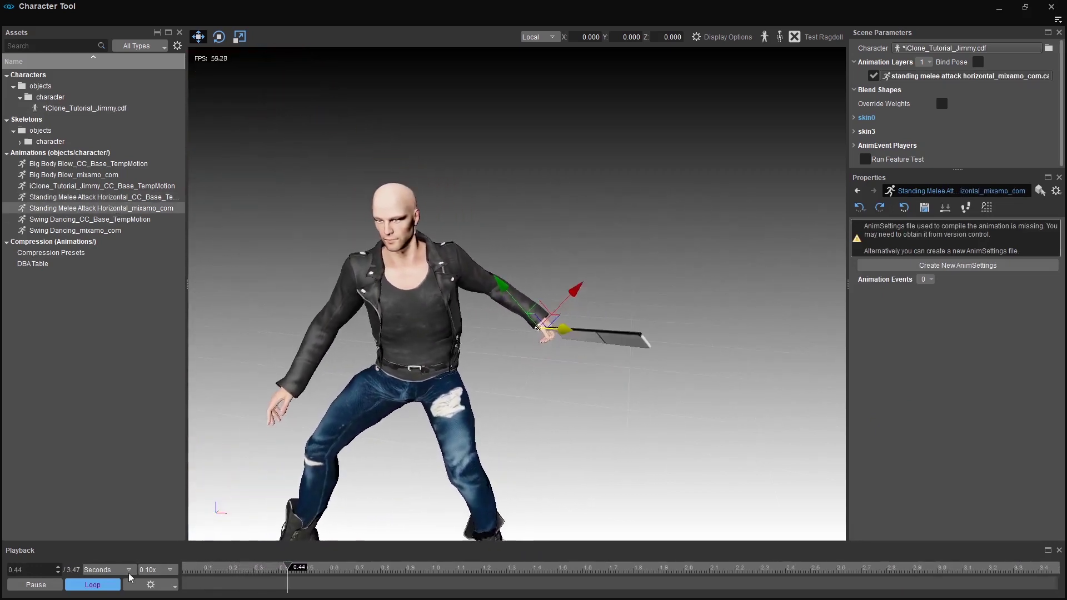
pyautogui.click(149, 569)
pyautogui.click(158, 556)
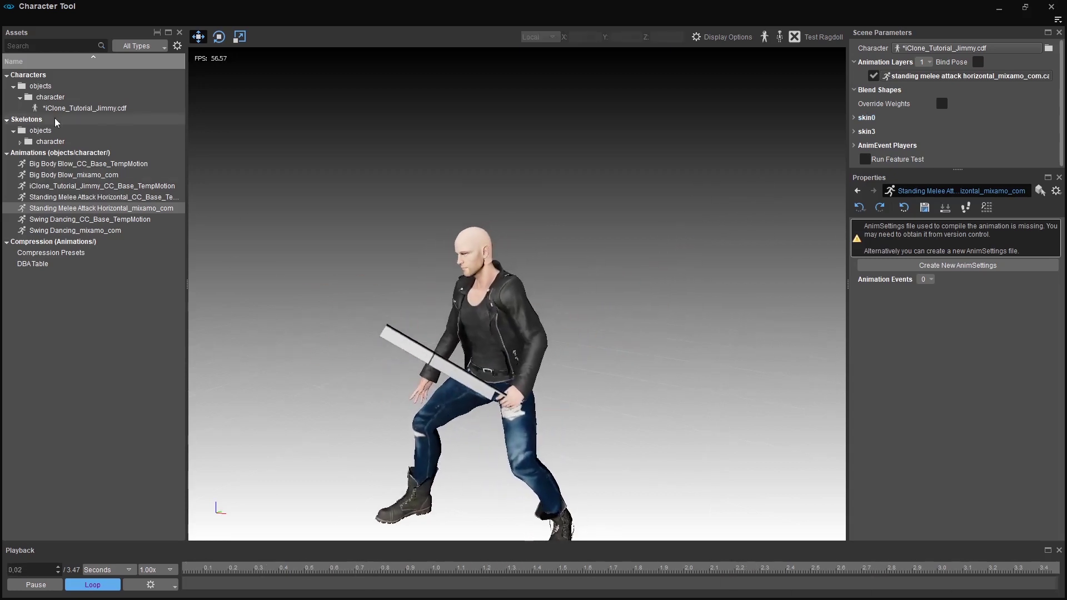
pyautogui.click(83, 108)
pyautogui.click(913, 254)
# Add another attachment and give it the objects/attachments/sword.cgf geometry
pyautogui.click(917, 280)
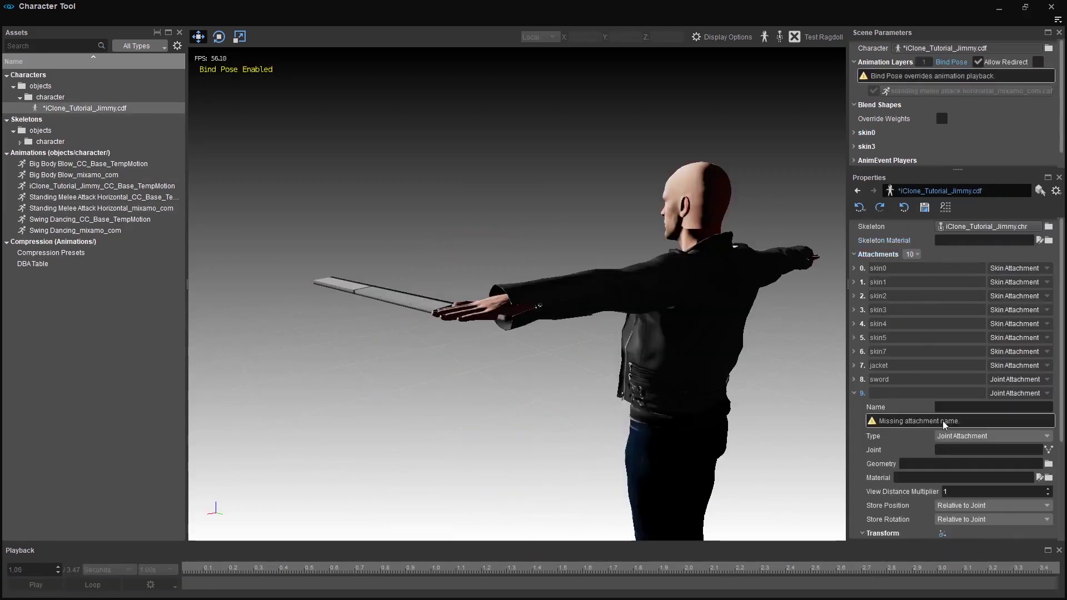
pyautogui.click(1048, 463)
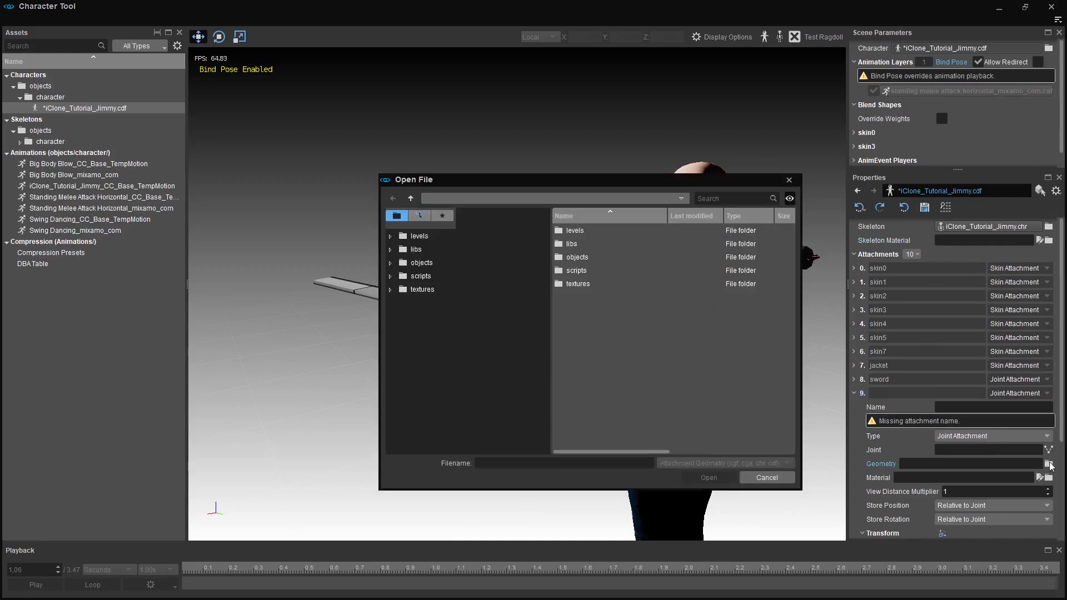
pyautogui.doubleClick(577, 257)
pyautogui.doubleClick(578, 228)
pyautogui.doubleClick(578, 228)
pyautogui.scroll(-4, 958, 463)
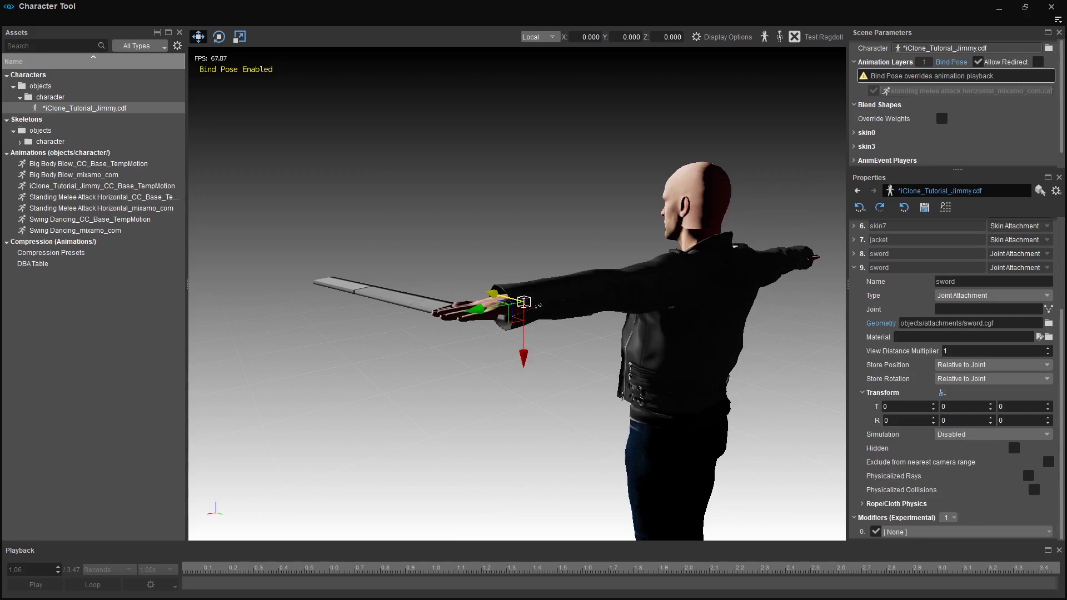
# Show skeleton Joints and Joint Names in the viewport, then zoom toward the character's back
pyautogui.click(728, 37)
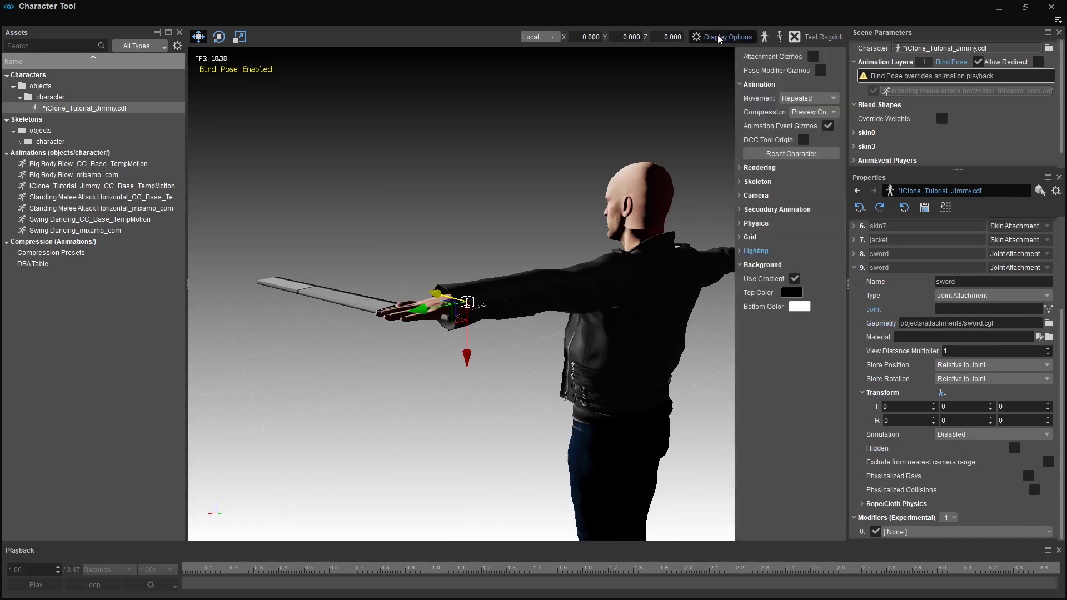
pyautogui.click(740, 182)
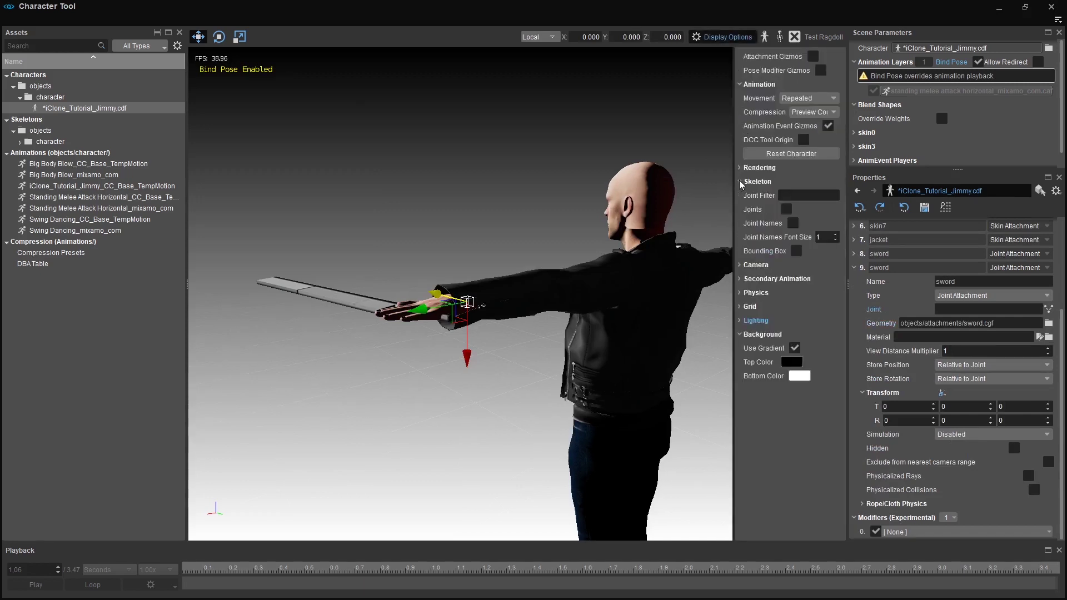
pyautogui.click(785, 210)
pyautogui.click(792, 224)
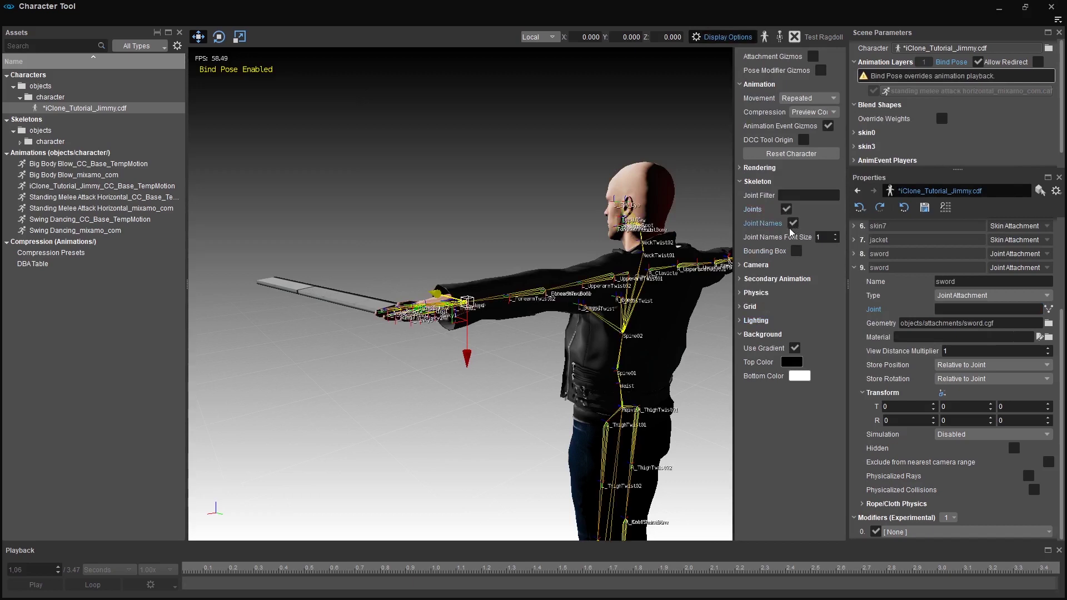
pyautogui.click(716, 37)
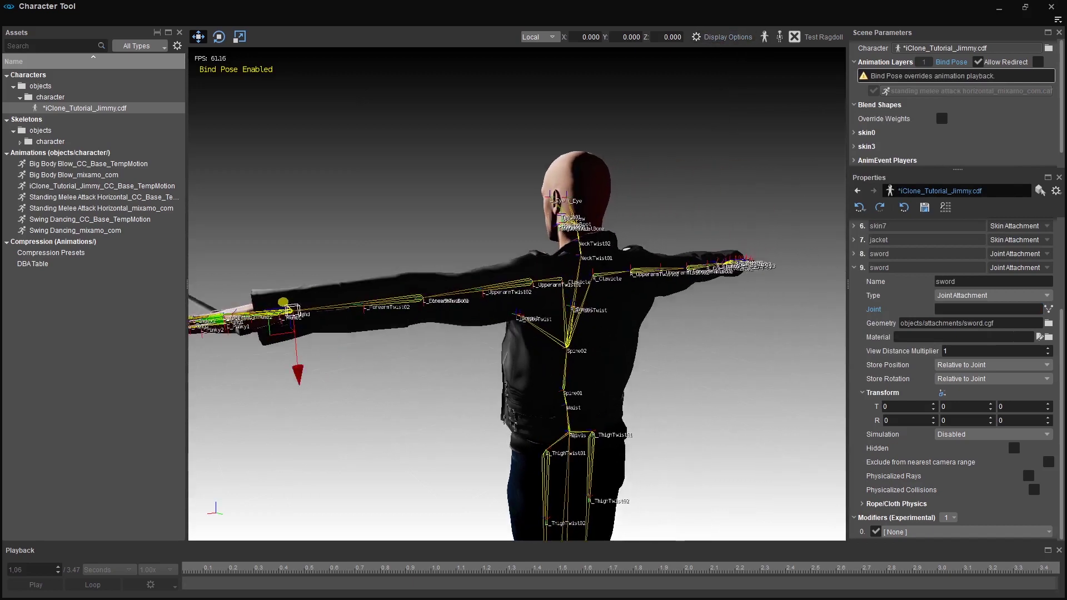
pyautogui.scroll(5, 516, 295)
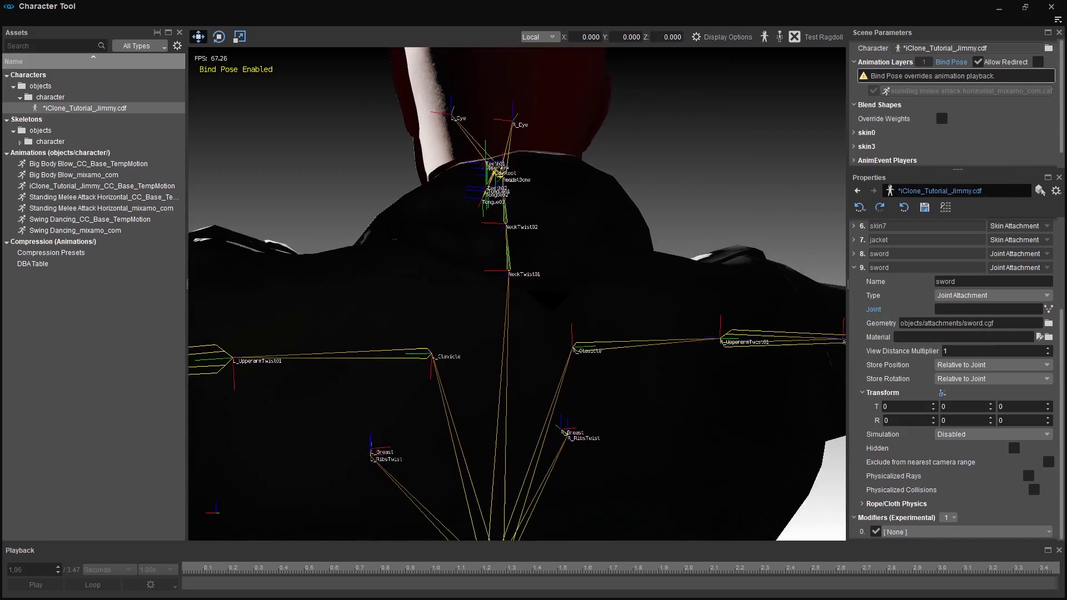
pyautogui.scroll(-5, 721, 187)
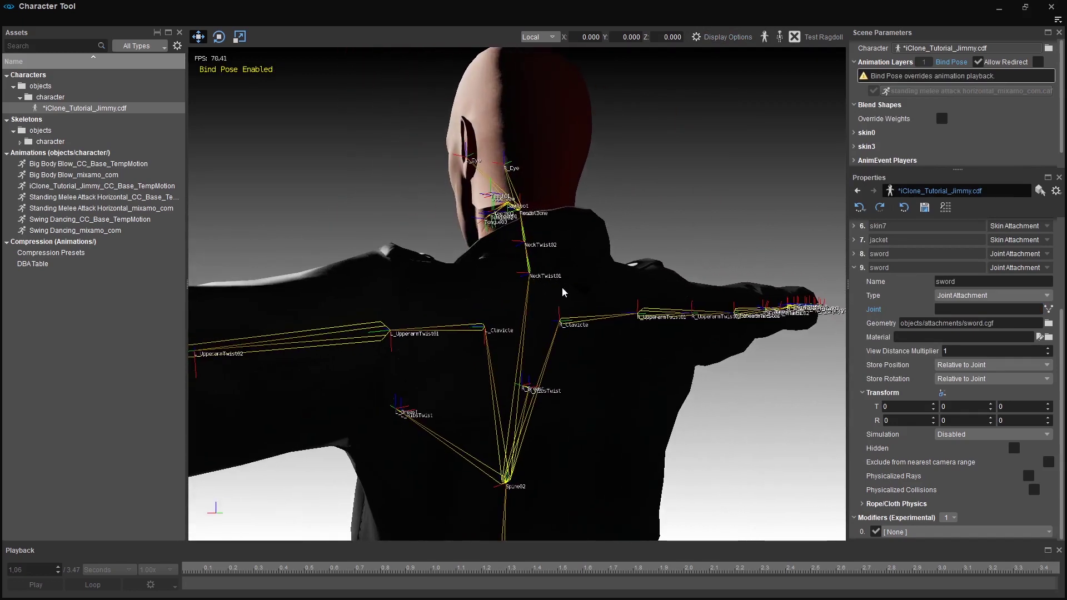
pyautogui.scroll(-3, 516, 294)
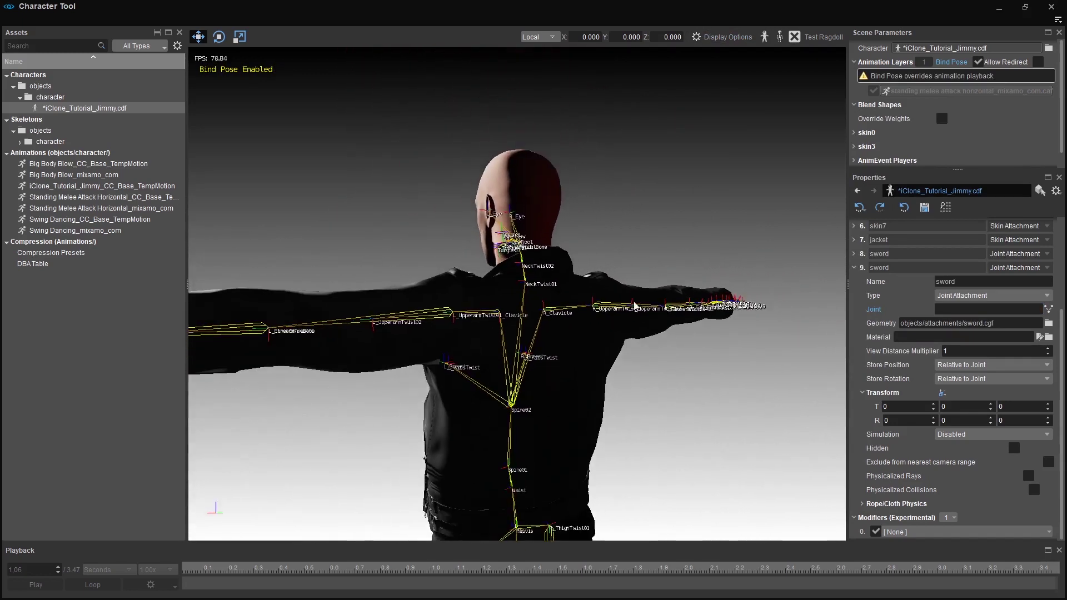
# Attach the sword to the NeckTwist01 joint, filtering the joint list for 'Neck'
pyautogui.click(1049, 309)
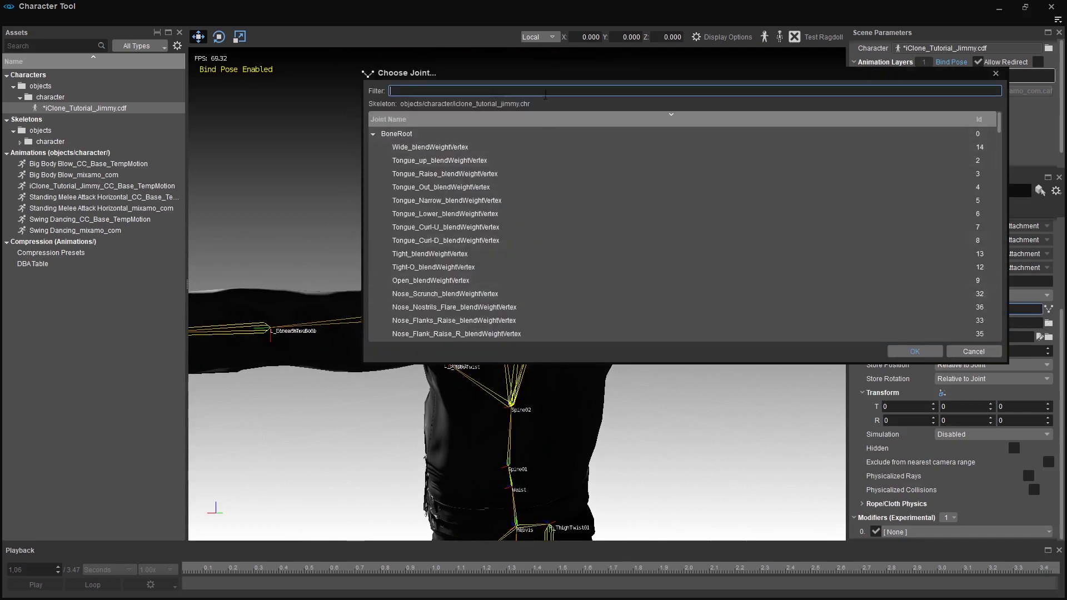
pyautogui.write('Neckt')
pyautogui.click(445, 200)
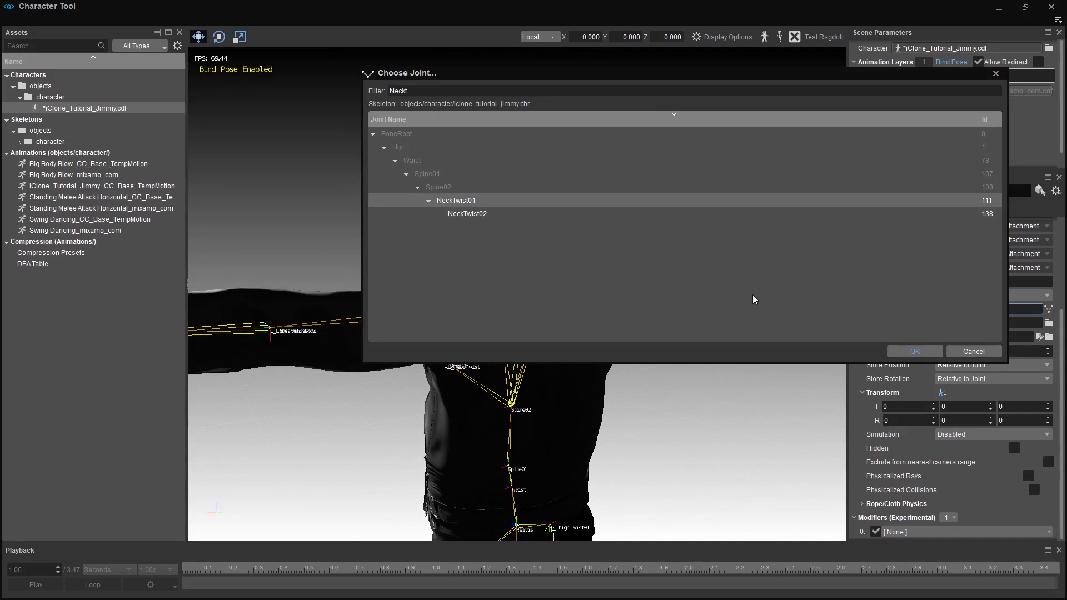
pyautogui.click(914, 351)
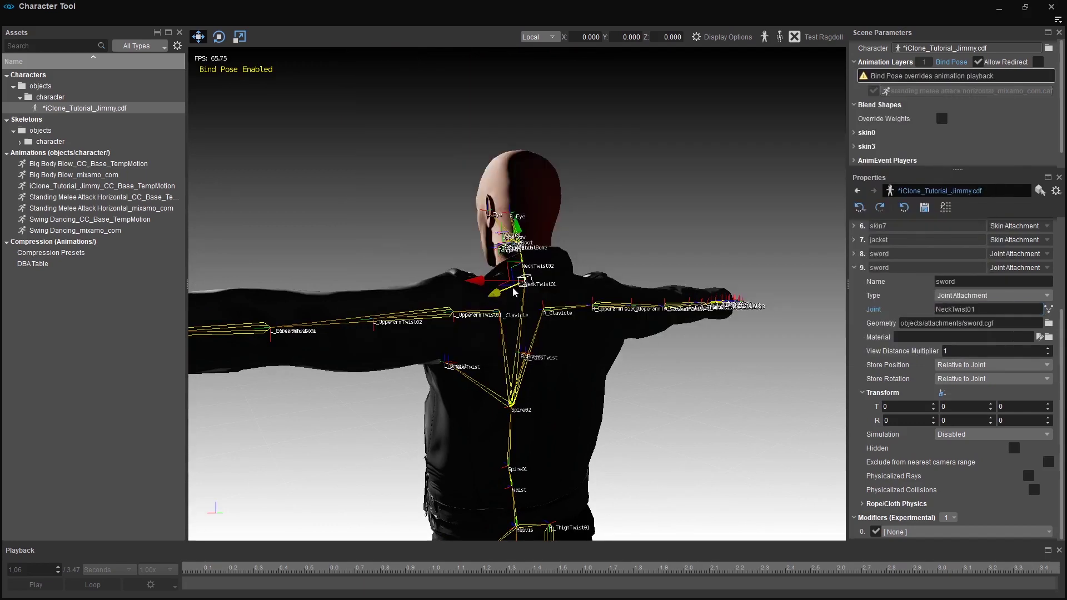
# Rotate and move the sword behind the back, then select the Standing Melee Attack animation
pyautogui.moveTo(456, 310); pyautogui.dragTo(529, 324, button='right')
pyautogui.moveTo(528, 324); pyautogui.dragTo(541, 336)
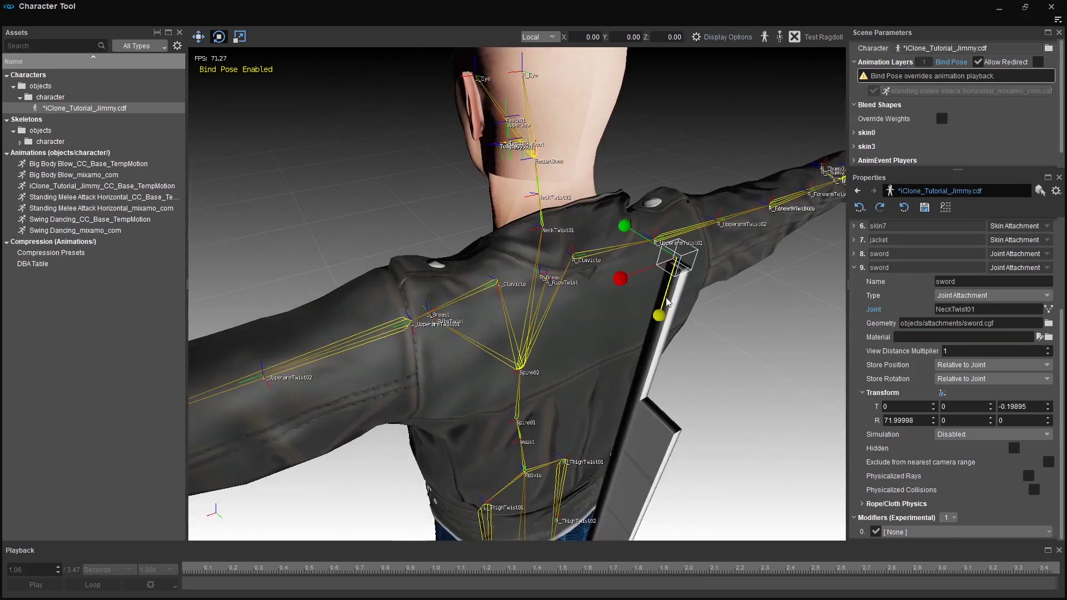
pyautogui.moveTo(622, 278); pyautogui.dragTo(645, 244)
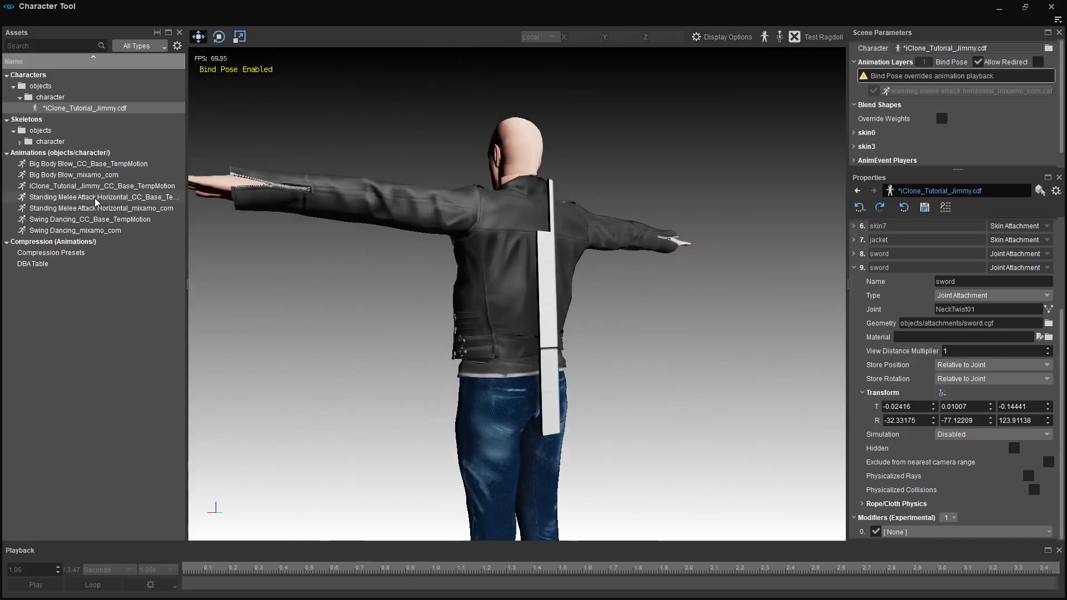
pyautogui.click(101, 208)
# Turn off Bind Pose so the animation plays, and reopen the 9. sword attachment settings
pyautogui.click(977, 62)
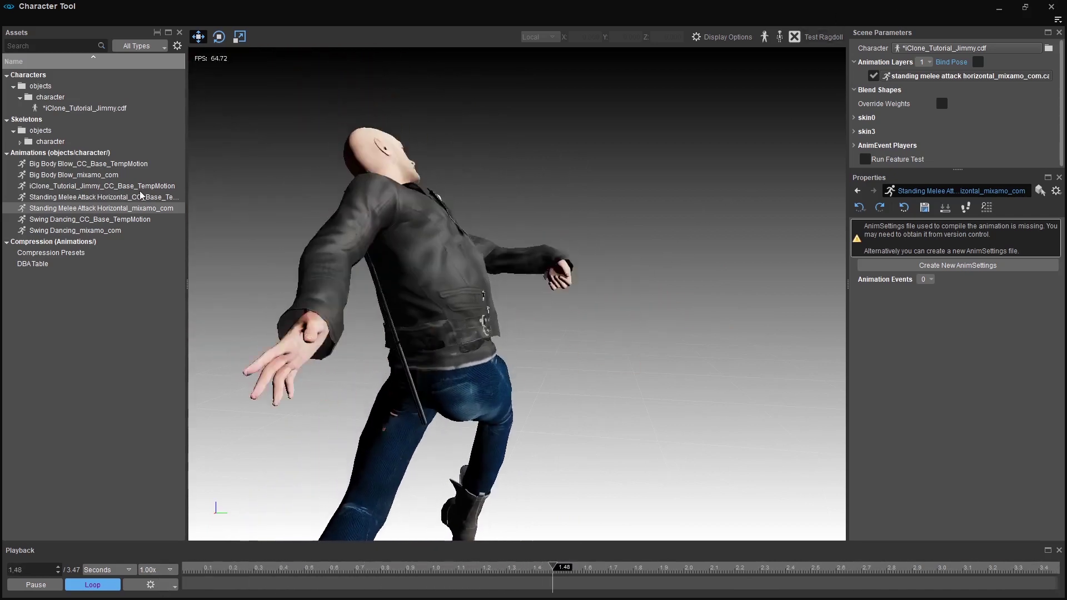
pyautogui.click(139, 109)
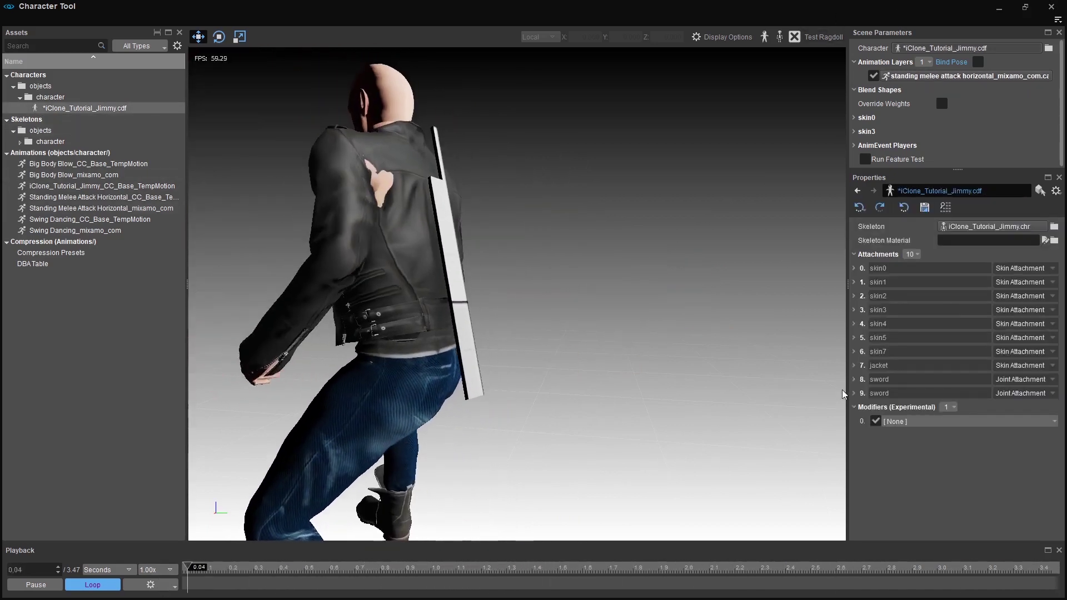
pyautogui.click(854, 394)
pyautogui.scroll(-3, 888, 418)
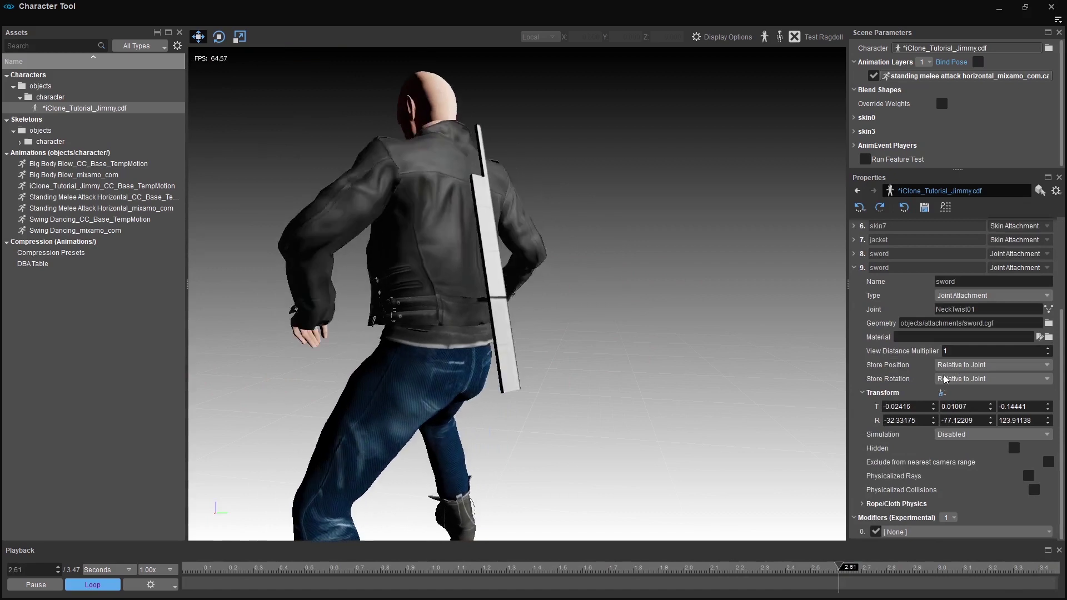
# Set the back sword's simulation to Pendulum Cone and enable Debug Setup
pyautogui.click(955, 435)
pyautogui.click(961, 449)
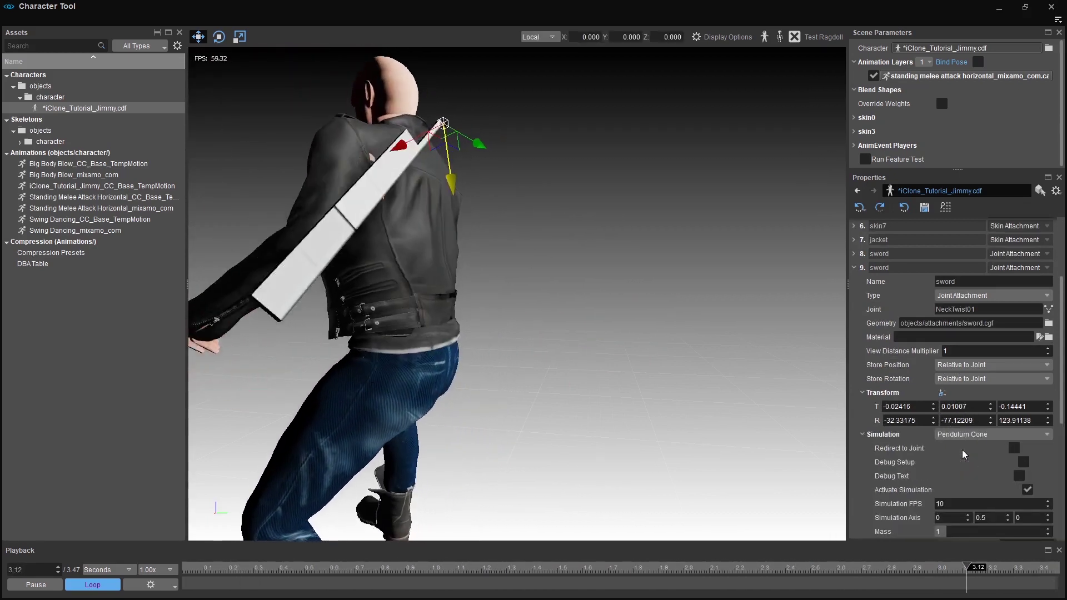
pyautogui.scroll(-2, 946, 450)
pyautogui.scroll(-1, 944, 454)
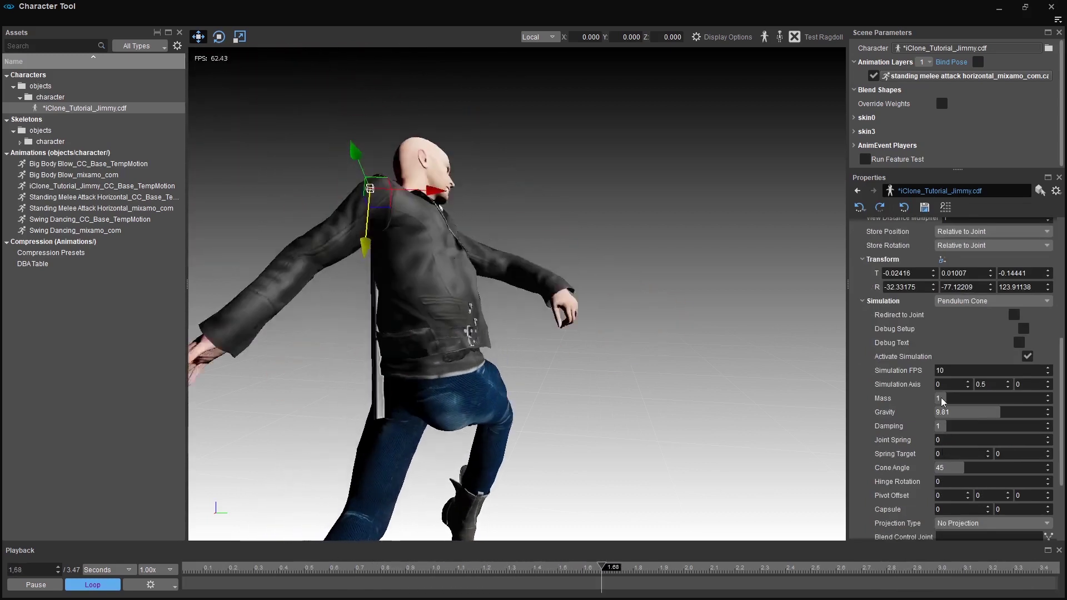
pyautogui.scroll(-1, 941, 399)
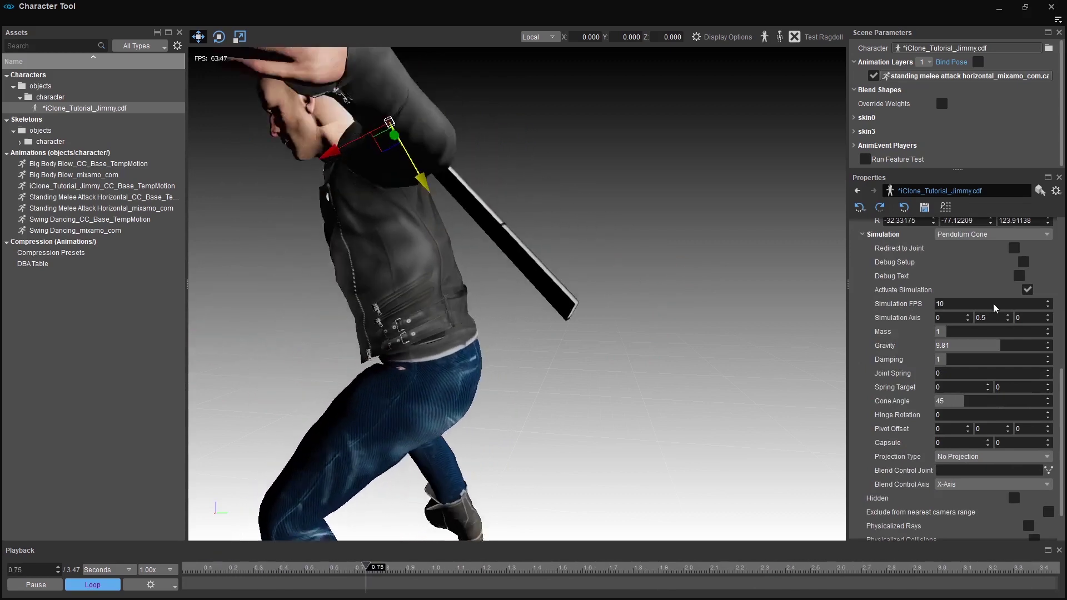
pyautogui.click(1022, 260)
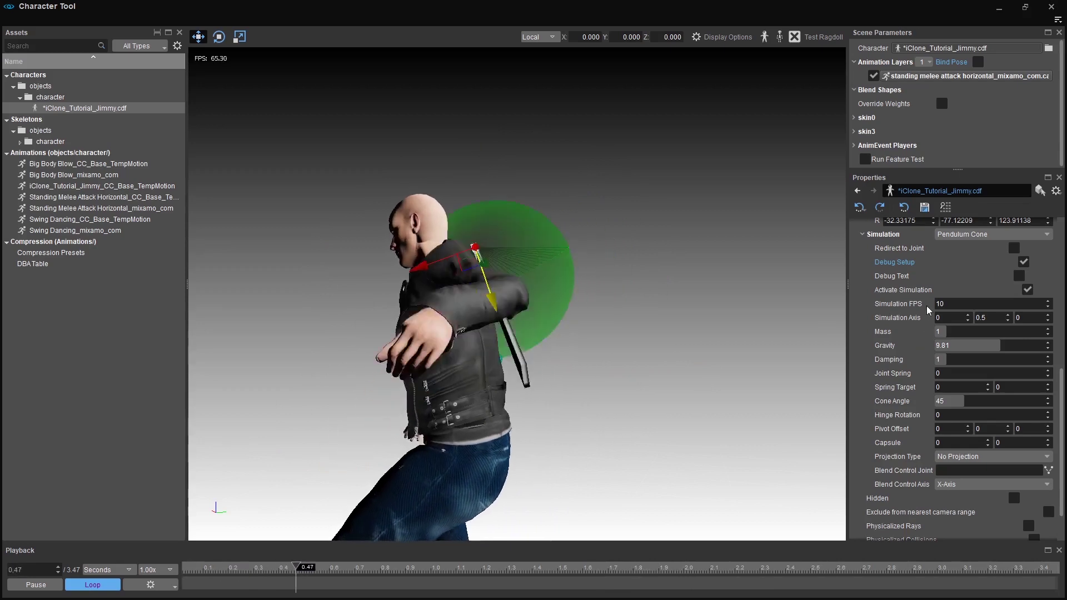
# Keep simulation FPS at 10 and set the second simulation axis value to 0
pyautogui.doubleClick(955, 303)
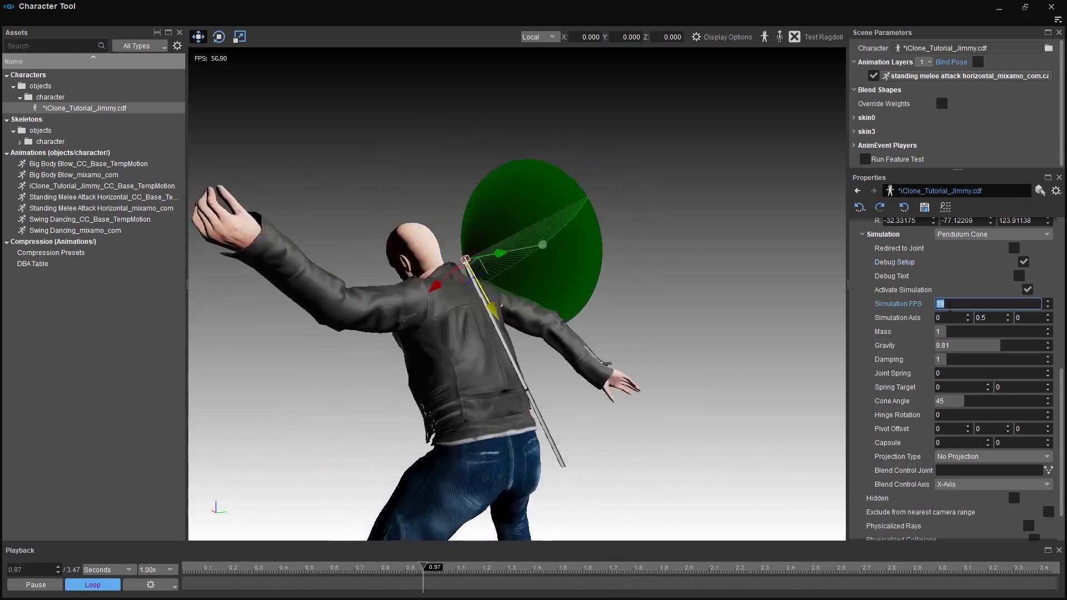
pyautogui.press('Return')
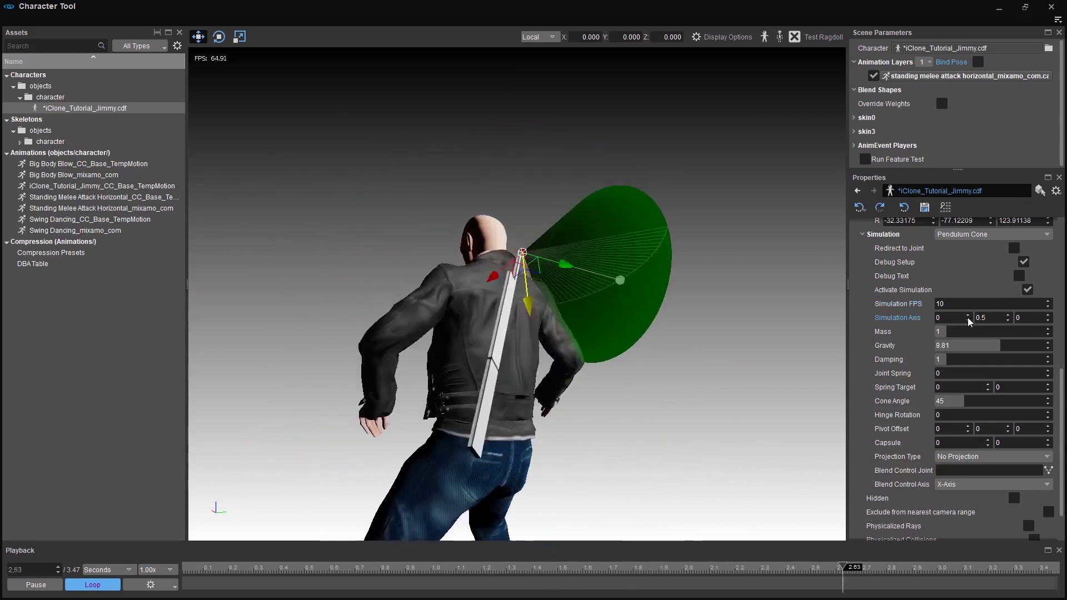
pyautogui.hotkey('ctrl', 'z')
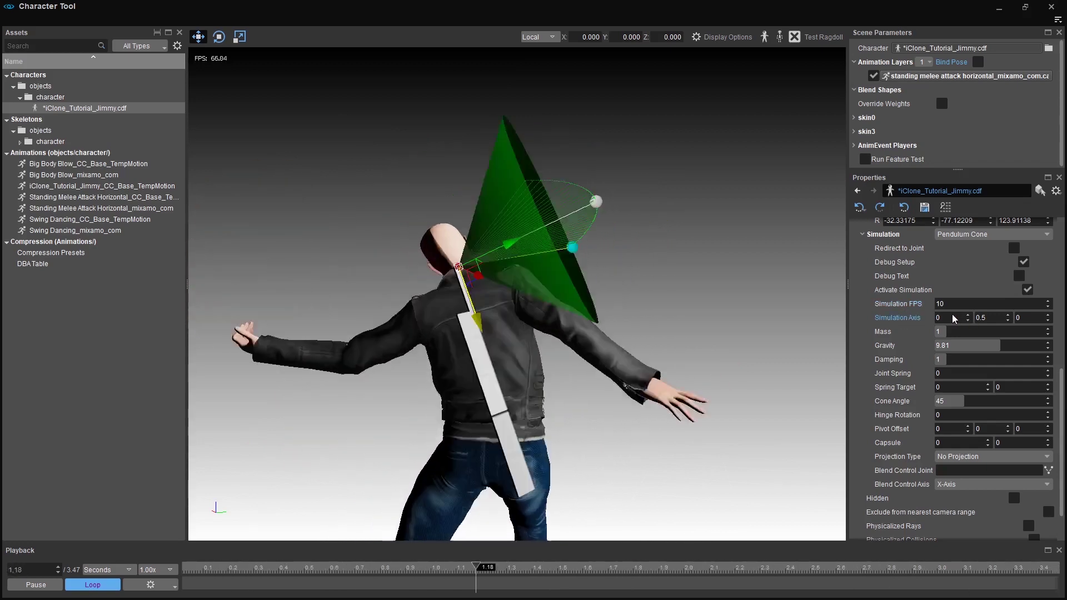
pyautogui.scroll(1, 955, 316)
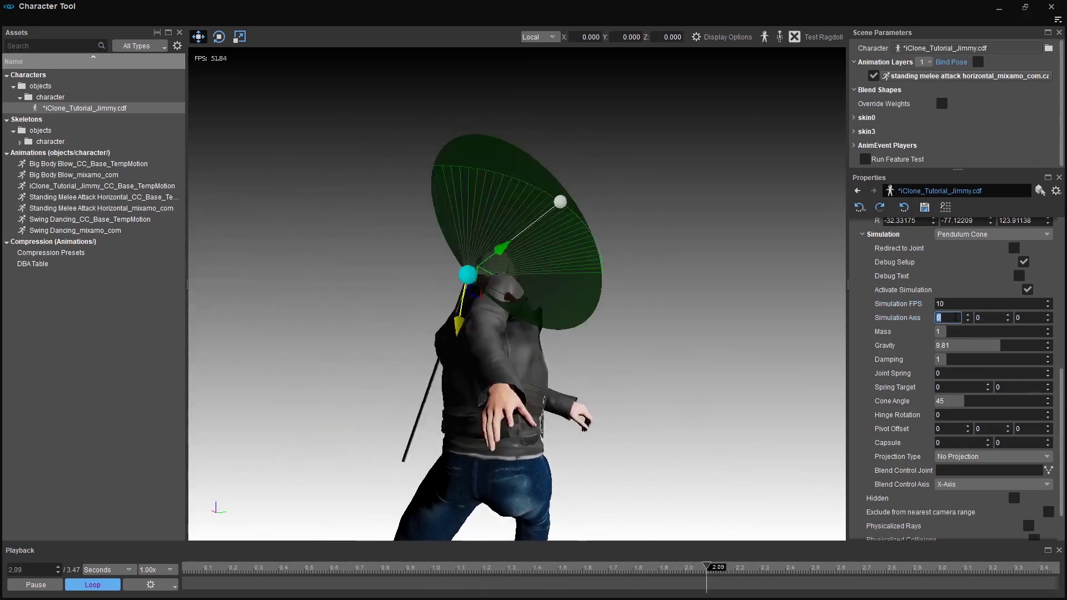
pyautogui.click(1021, 317)
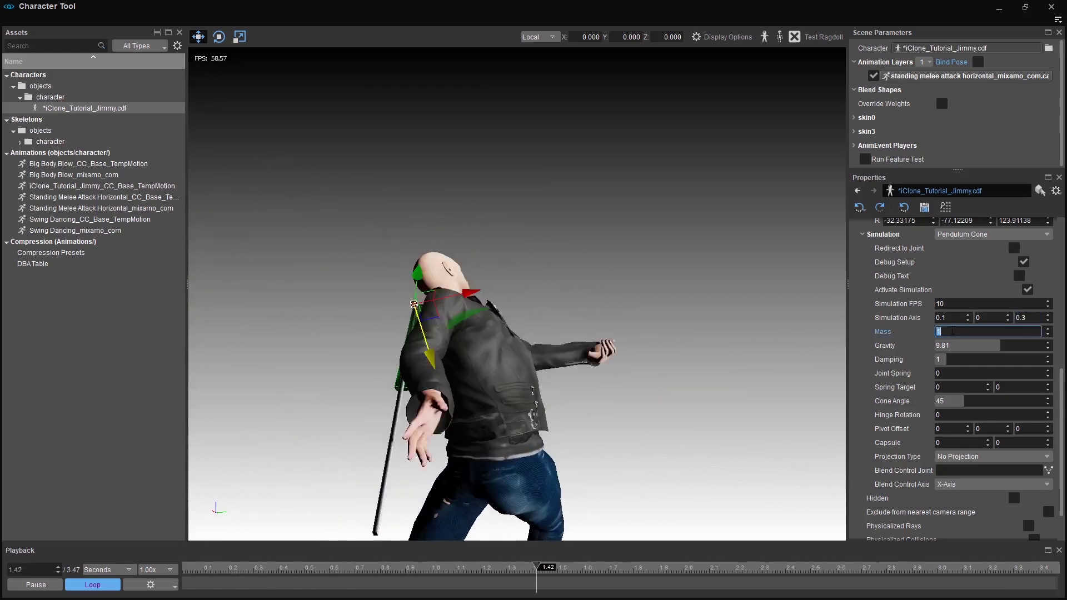
# Set the pendulum damping to 5, with simulation axis 0.1, 0, 0.3 and mass 3
pyautogui.scroll(2, 953, 332)
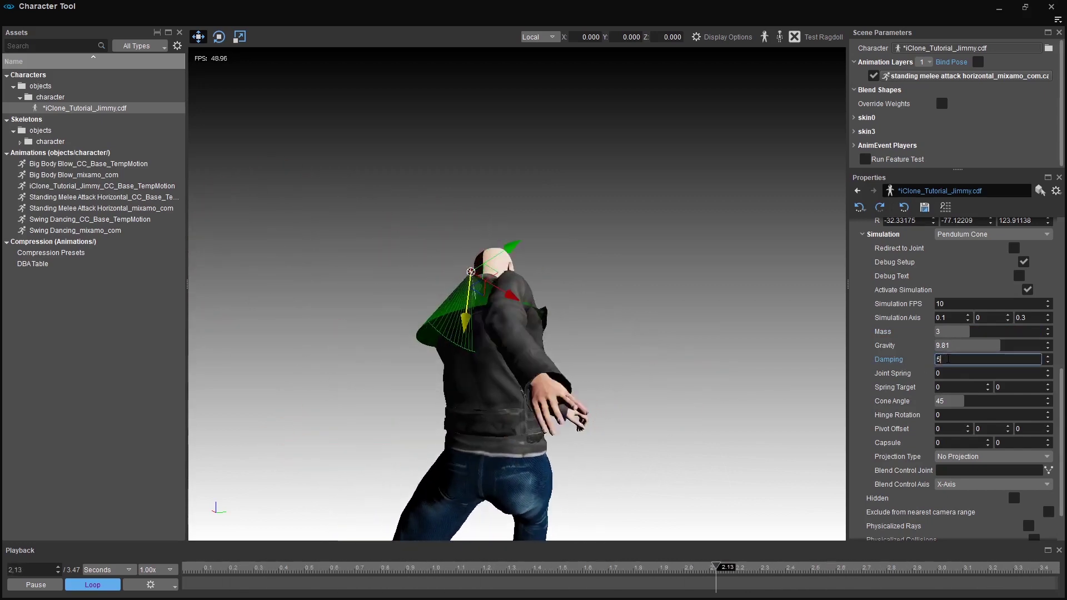
pyautogui.write('5')
pyautogui.press('Return')
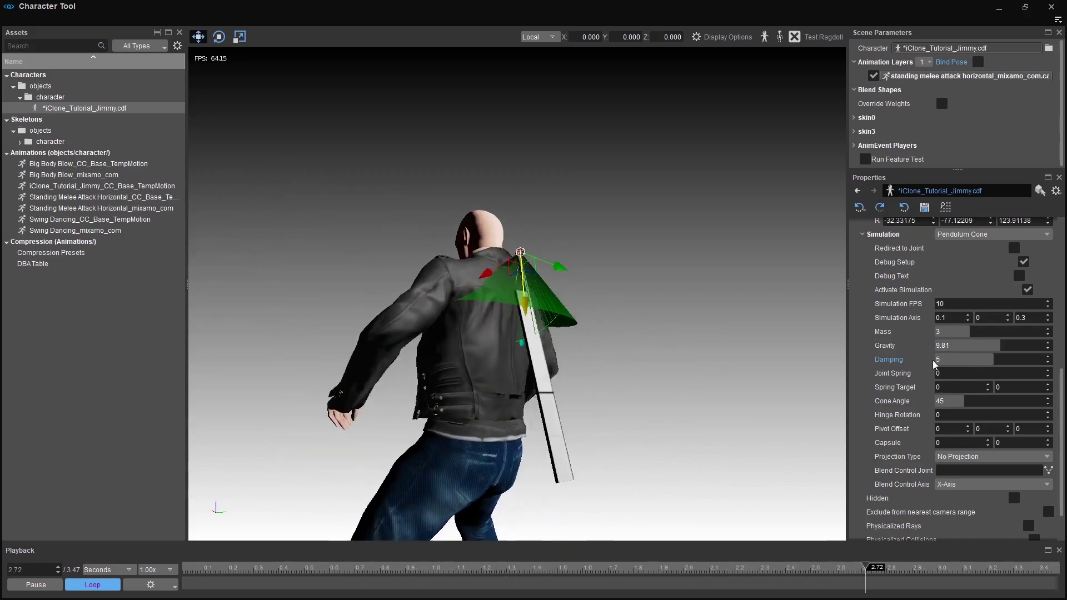
pyautogui.scroll(-3, 922, 375)
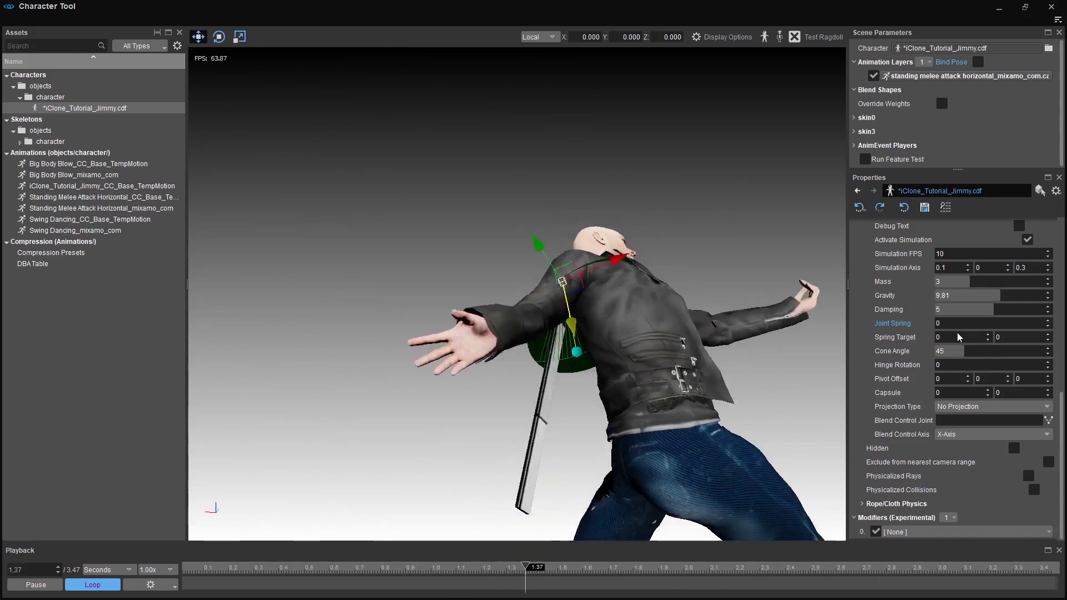
# Enter 6.37 and 1.6 as the pendulum's Spring Target values
pyautogui.doubleClick(947, 321)
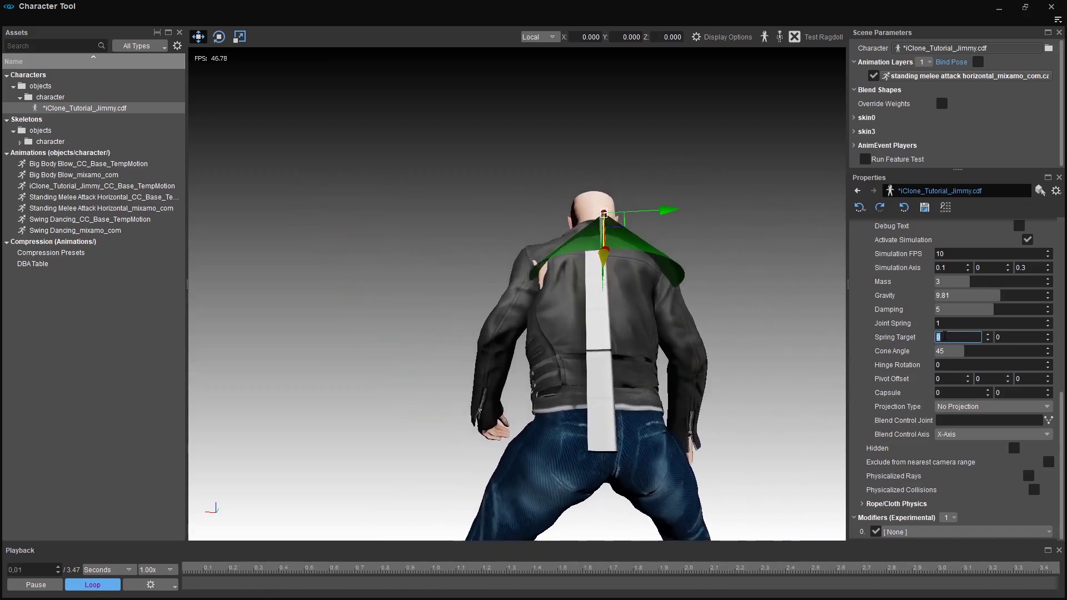
pyautogui.write('6')
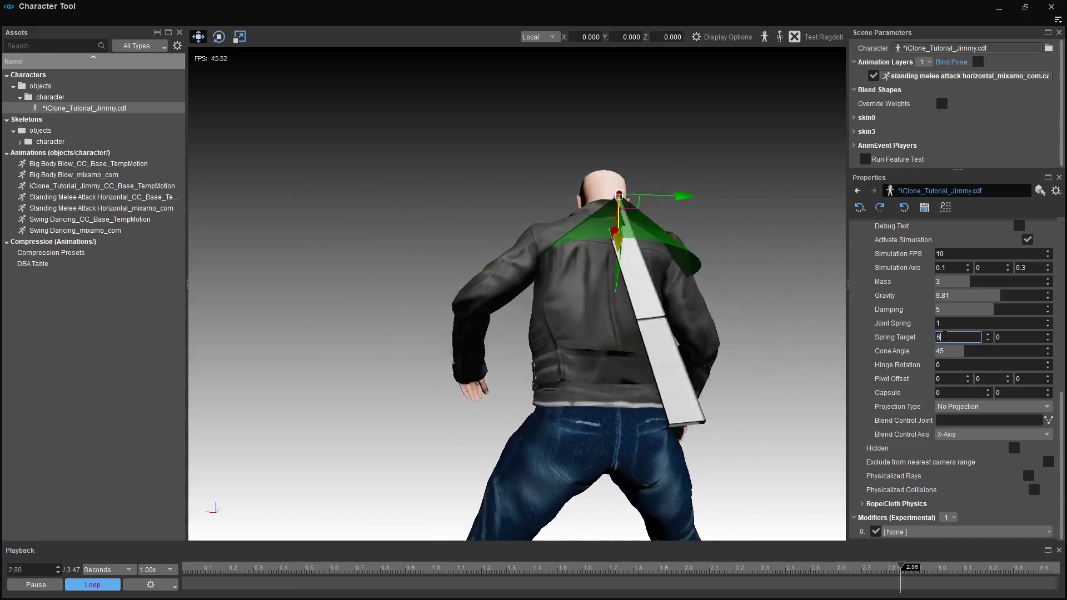
pyautogui.write('.37')
pyautogui.press('Return')
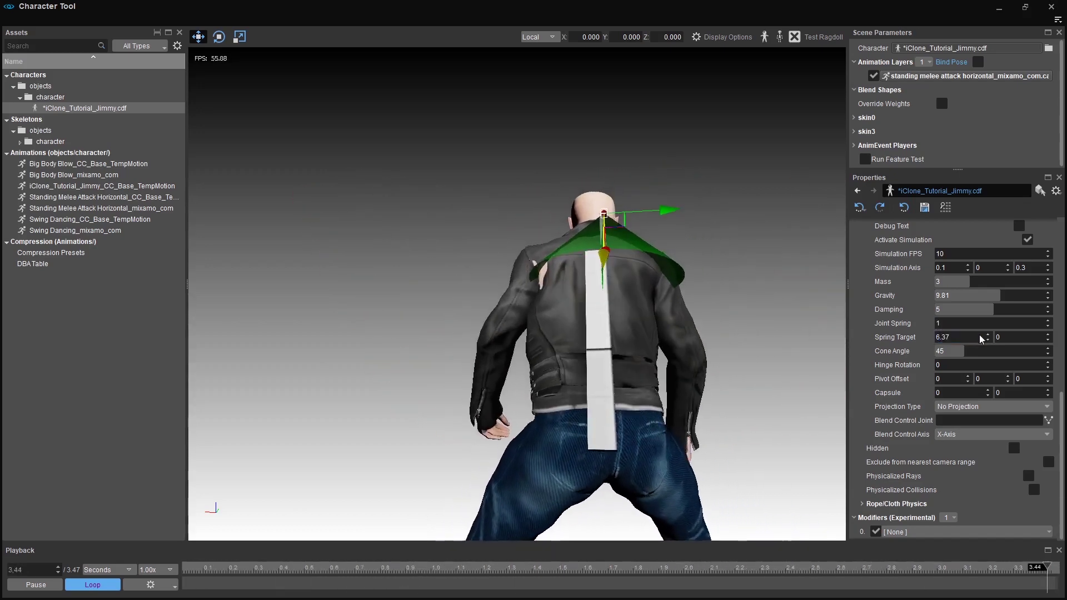
pyautogui.doubleClick(999, 338)
pyautogui.write('6')
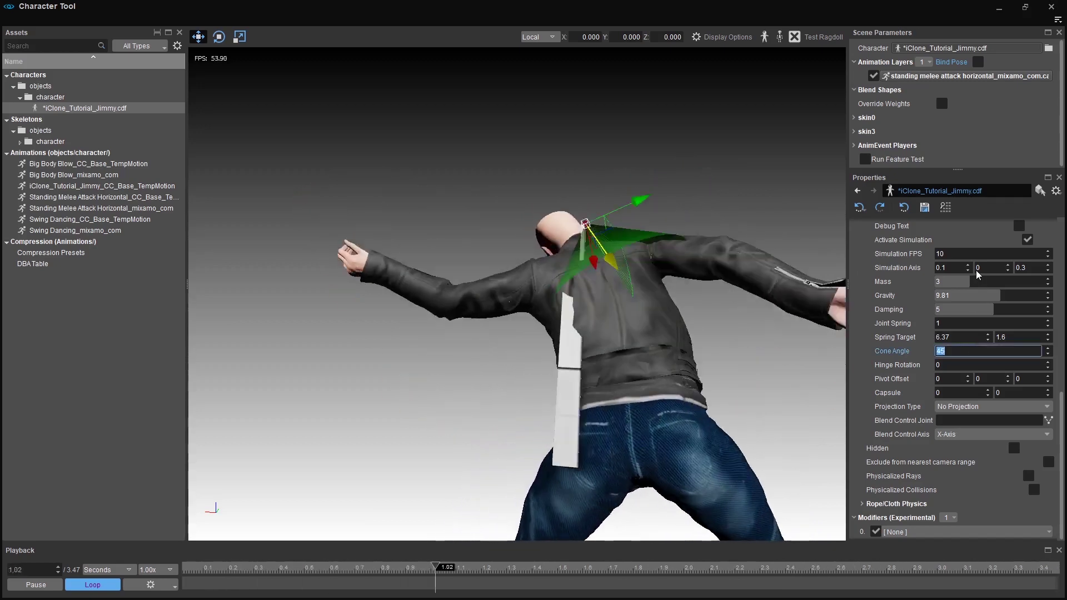
# Set the pendulum Cone Angle to 45
pyautogui.press('Return')
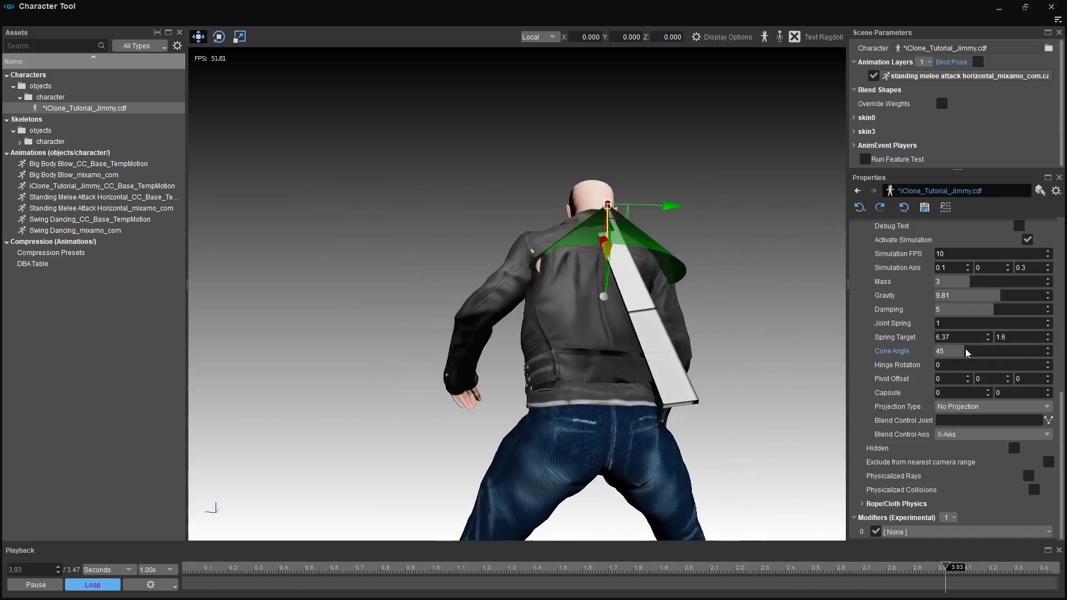
pyautogui.moveTo(954, 350); pyautogui.dragTo(963, 350)
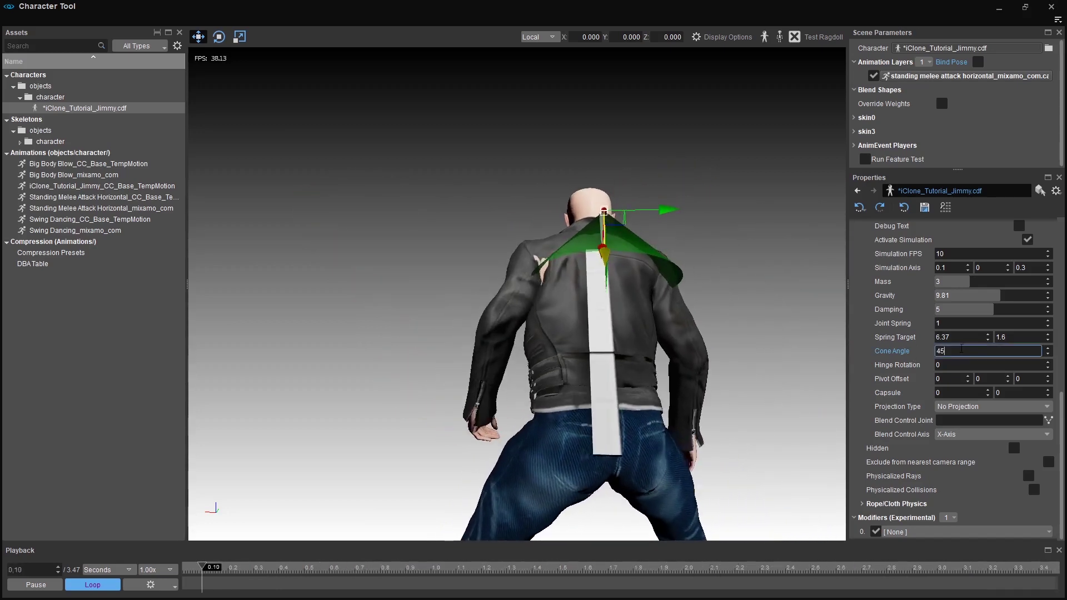
pyautogui.write('45')
pyautogui.press('Return')
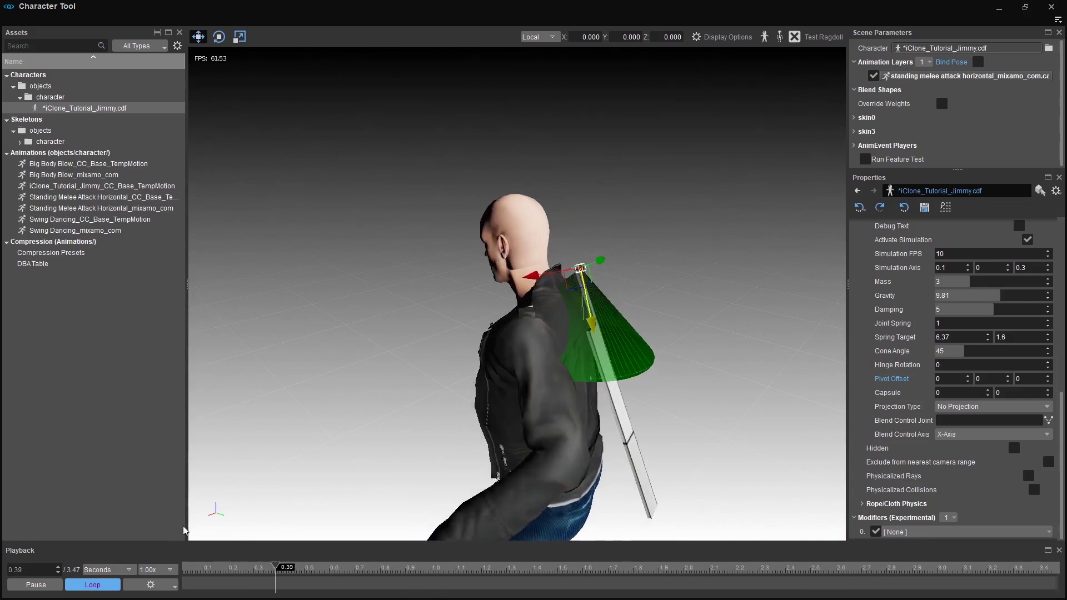
# Slow animation playback to 0.01x
pyautogui.click(157, 569)
pyautogui.click(162, 512)
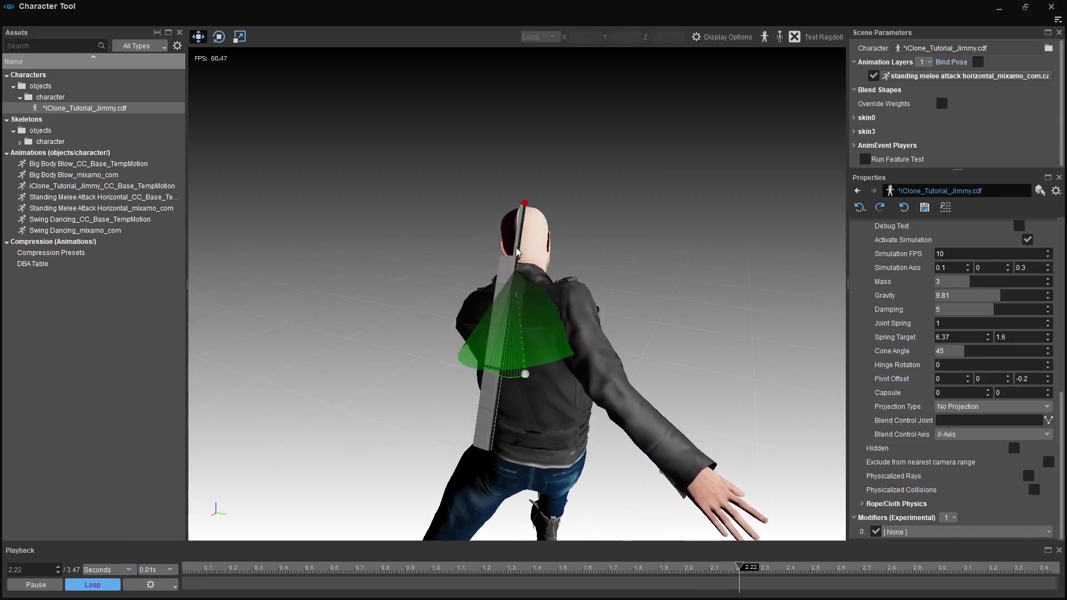
# Select the back sword, play at 0.50x, and orbit the camera lower around the character
pyautogui.scroll(3, 895, 254)
pyautogui.scroll(6, 898, 272)
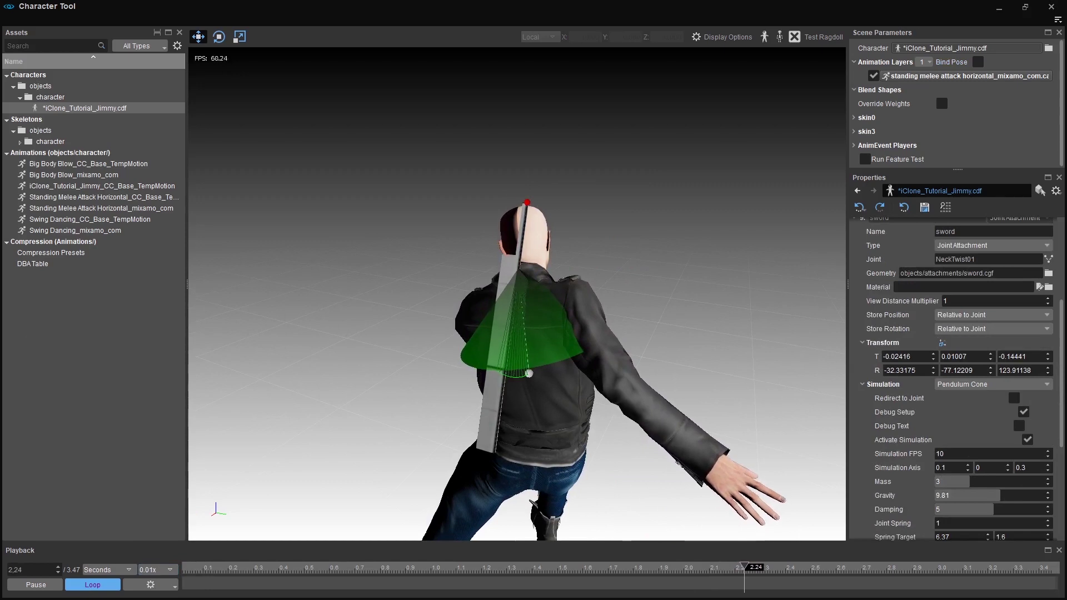
pyautogui.scroll(5, 892, 400)
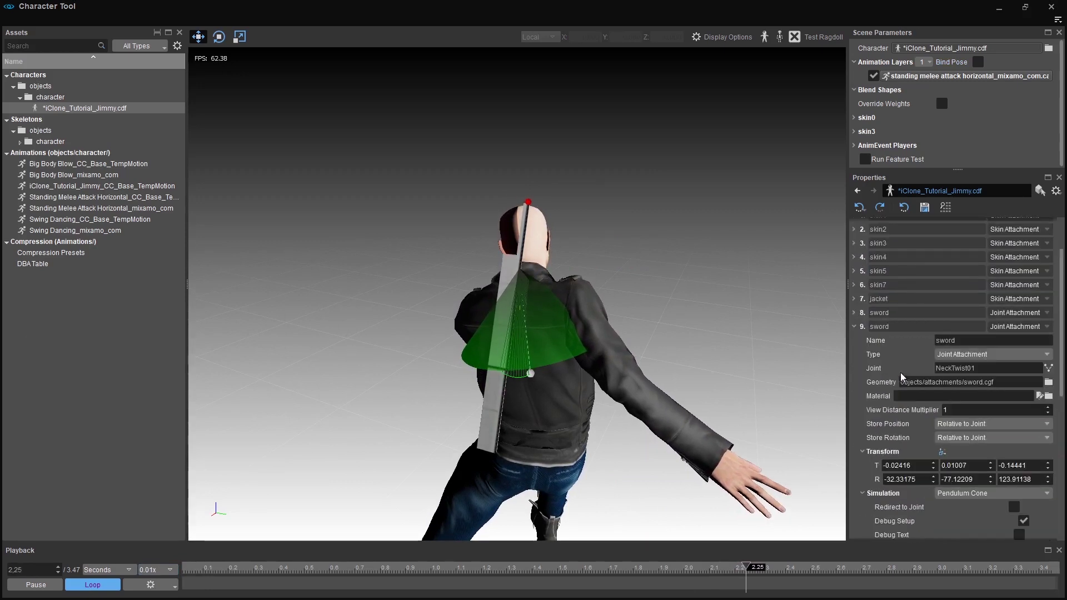
pyautogui.click(864, 329)
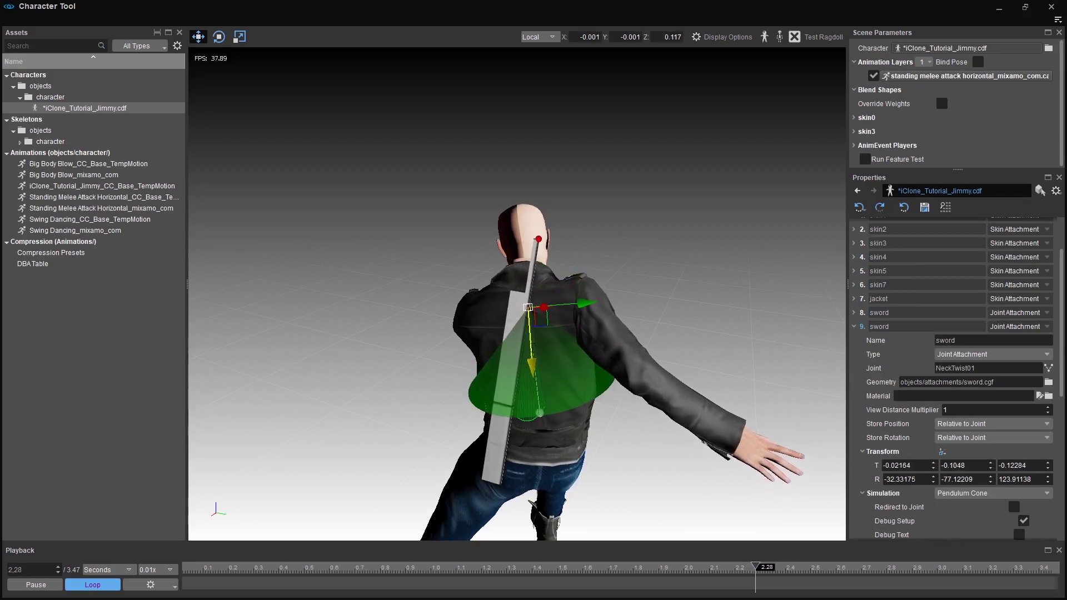
pyautogui.click(146, 569)
pyautogui.click(156, 544)
pyautogui.scroll(-12, 937, 413)
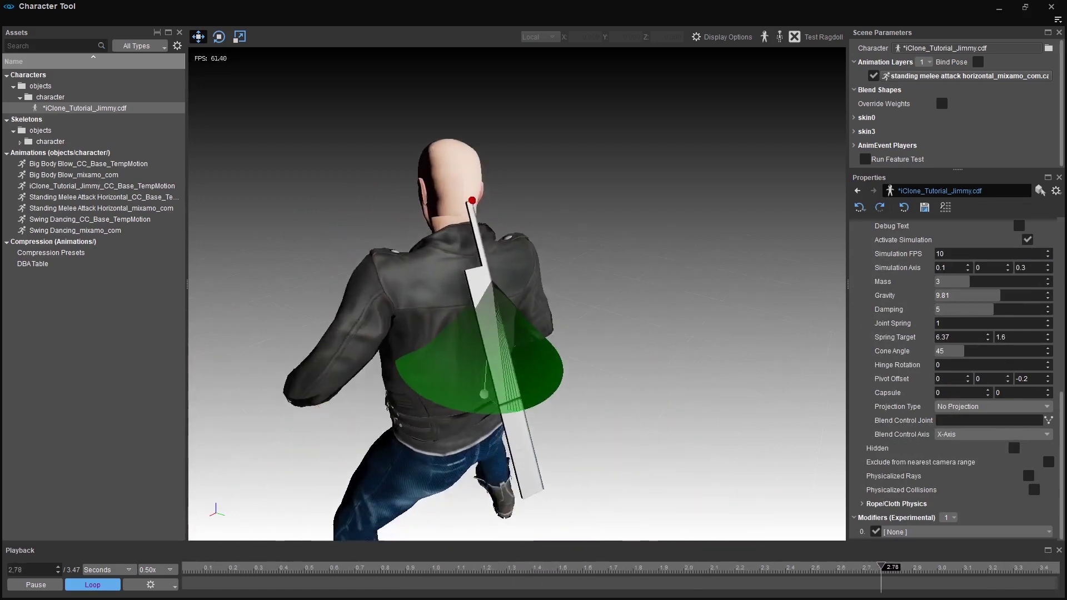
pyautogui.moveTo(766, 385); pyautogui.dragTo(765, 385, button='right')
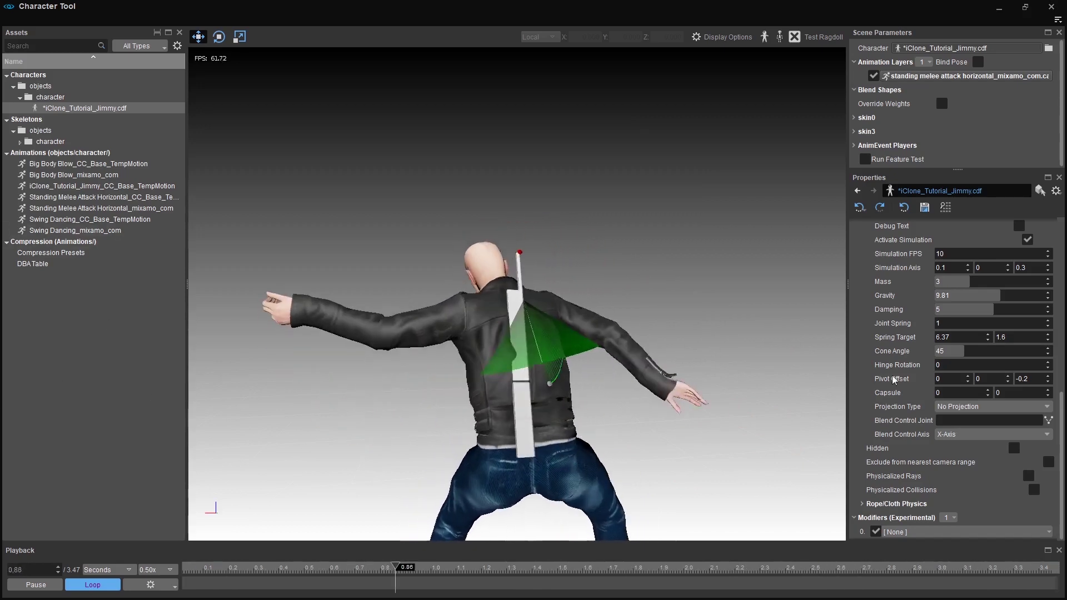
# Restore 1.00x playback, collapse the 9. sword settings and expand the 8. sword attachment
pyautogui.click(154, 570)
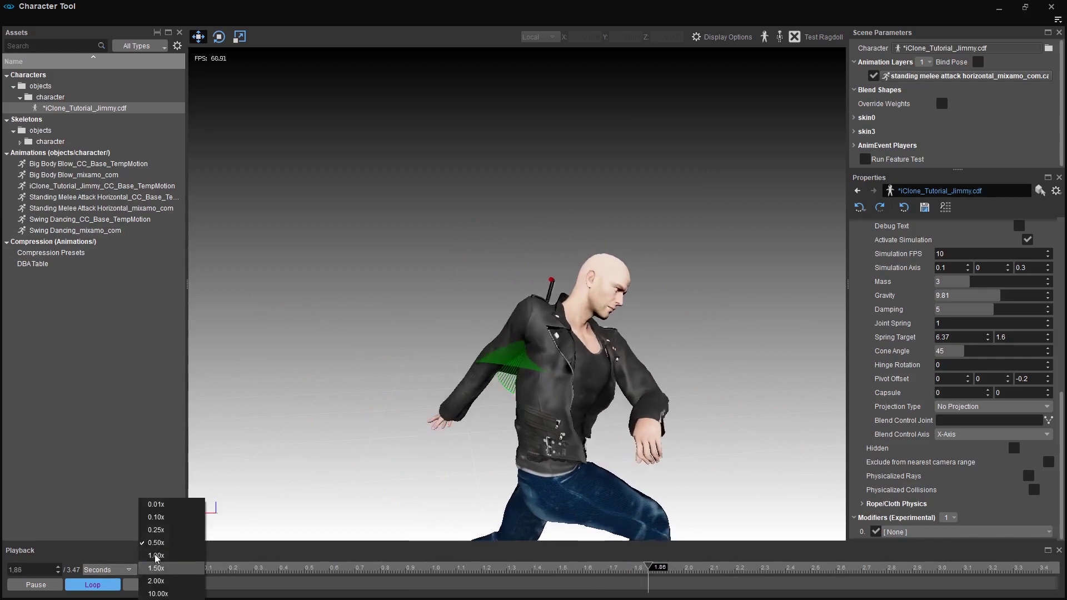
pyautogui.click(158, 556)
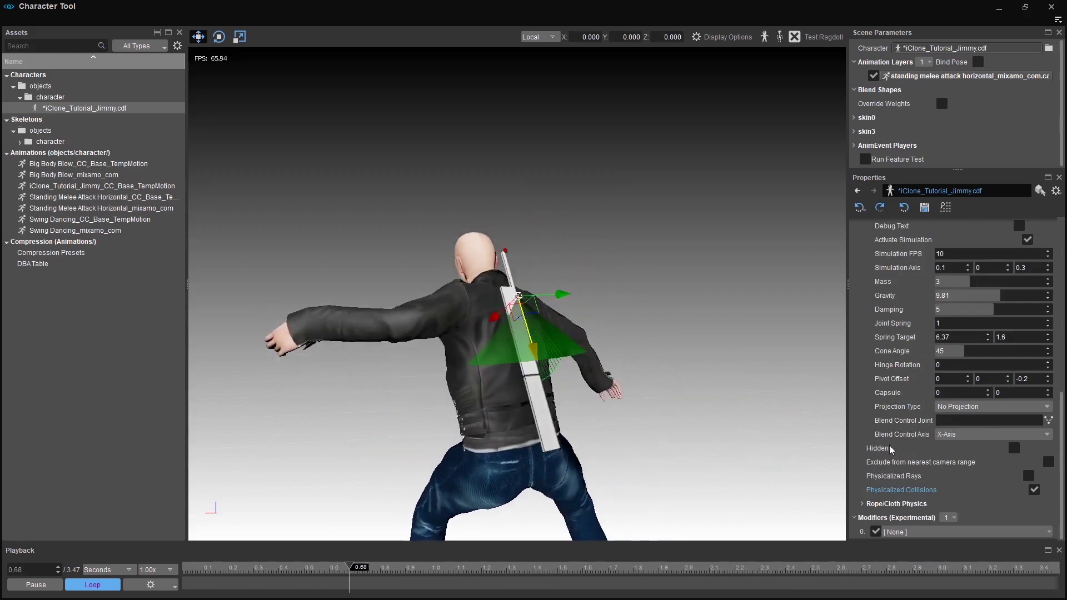
pyautogui.scroll(3, 889, 450)
pyautogui.scroll(5, 858, 316)
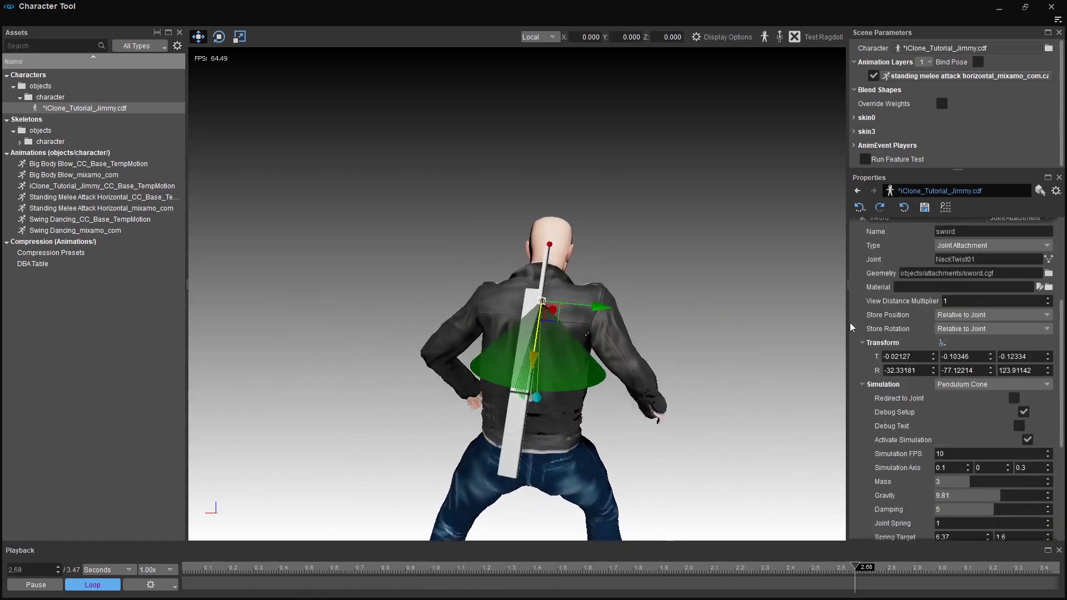
pyautogui.click(854, 351)
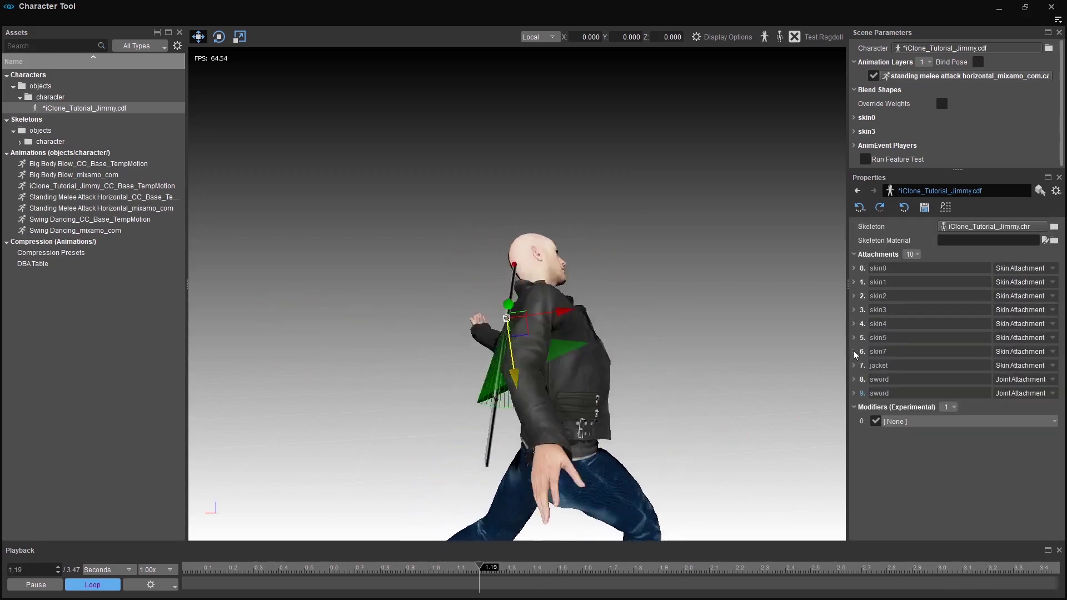
pyautogui.click(854, 380)
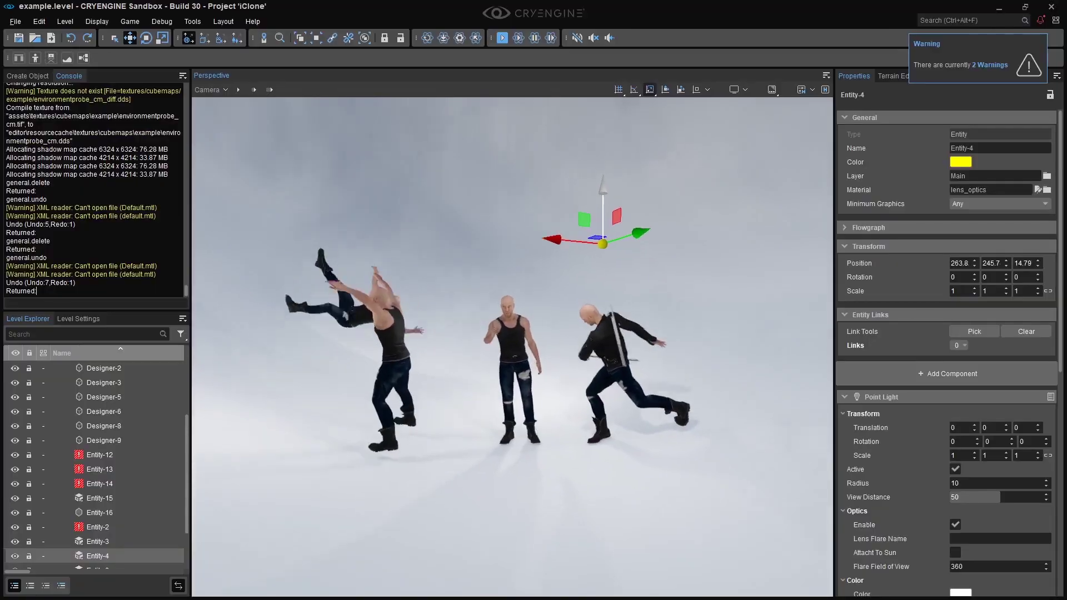
# Deselect Entity-4 and fly the camera to watch jacketed Jimmy swinging his sword among the characters
pyautogui.press('w')
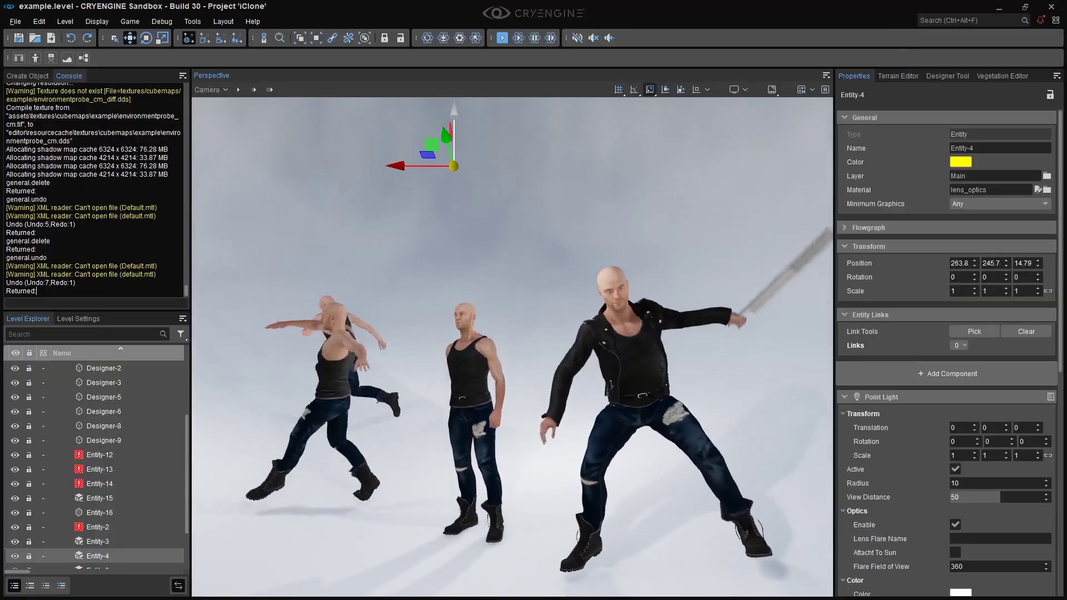
pyautogui.click(643, 263)
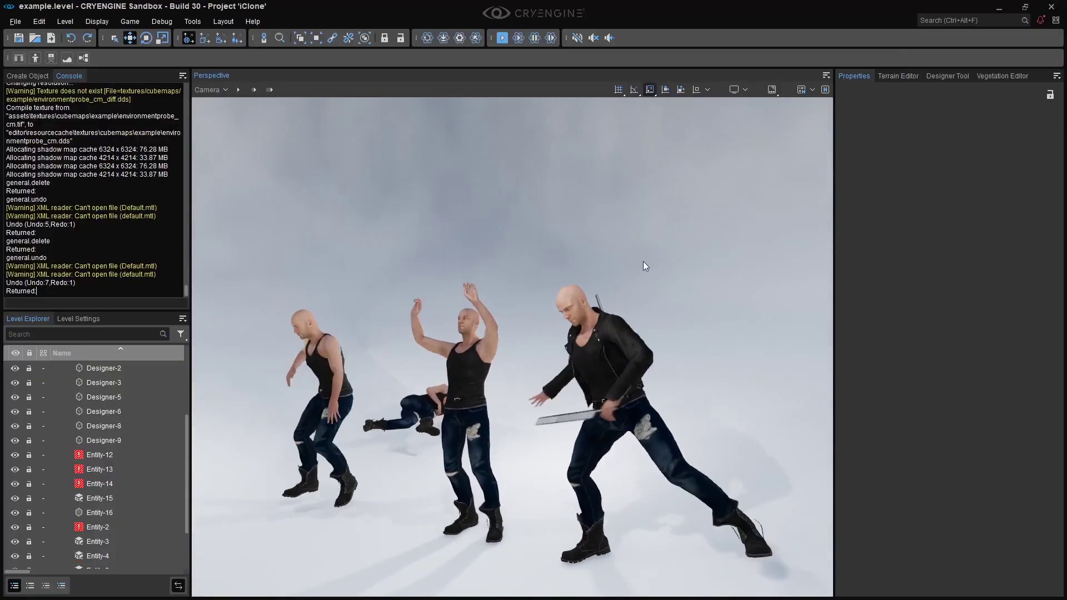
pyautogui.press('s')
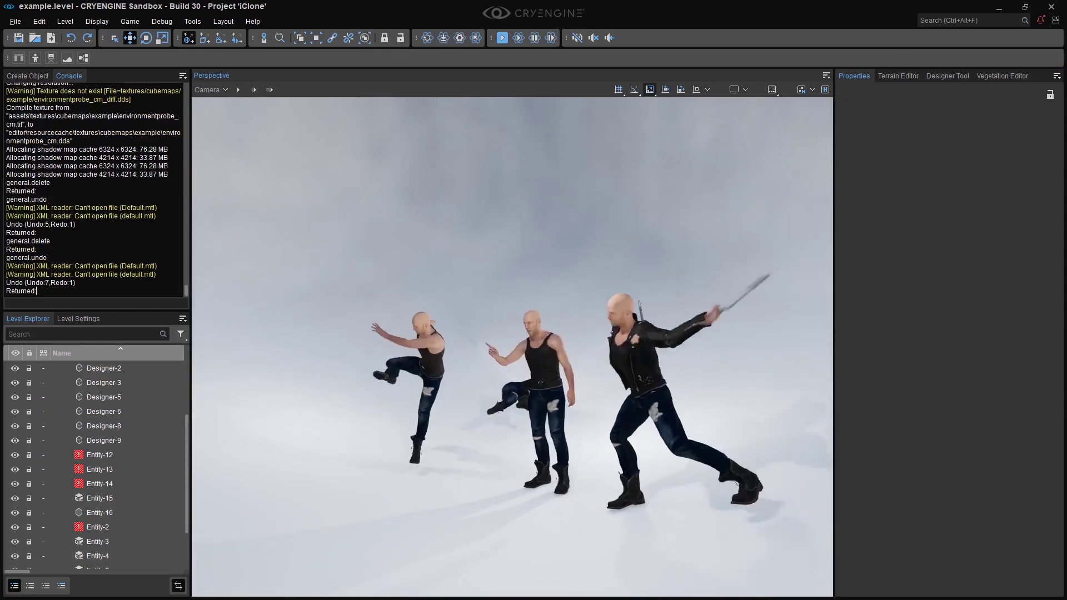
pyautogui.press('w')
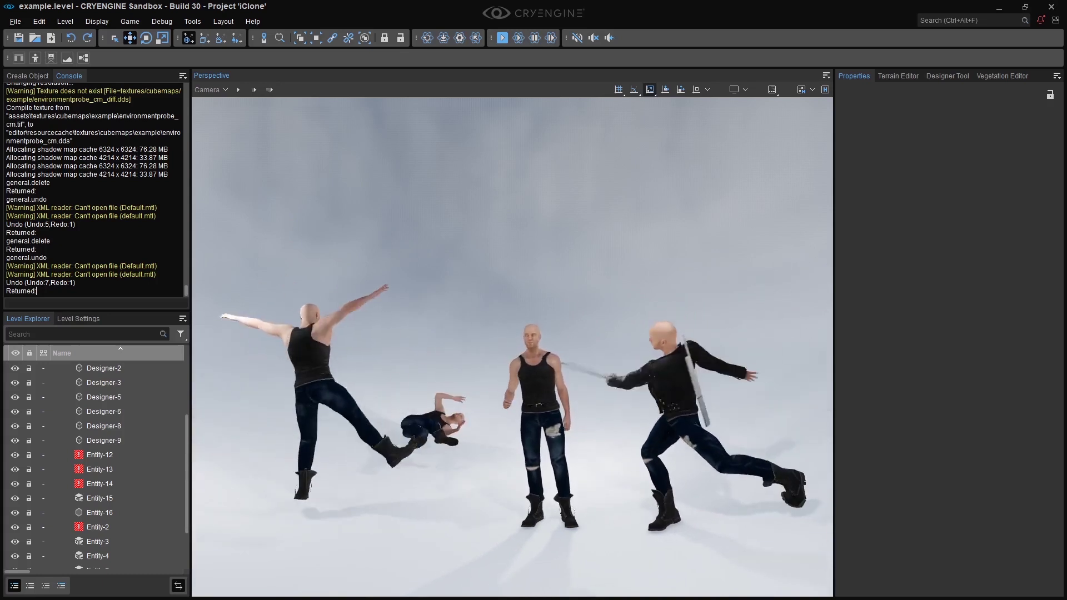
# Show the Create Object categories panel and zoom the viewport closer to the animating characters
pyautogui.click(36, 59)
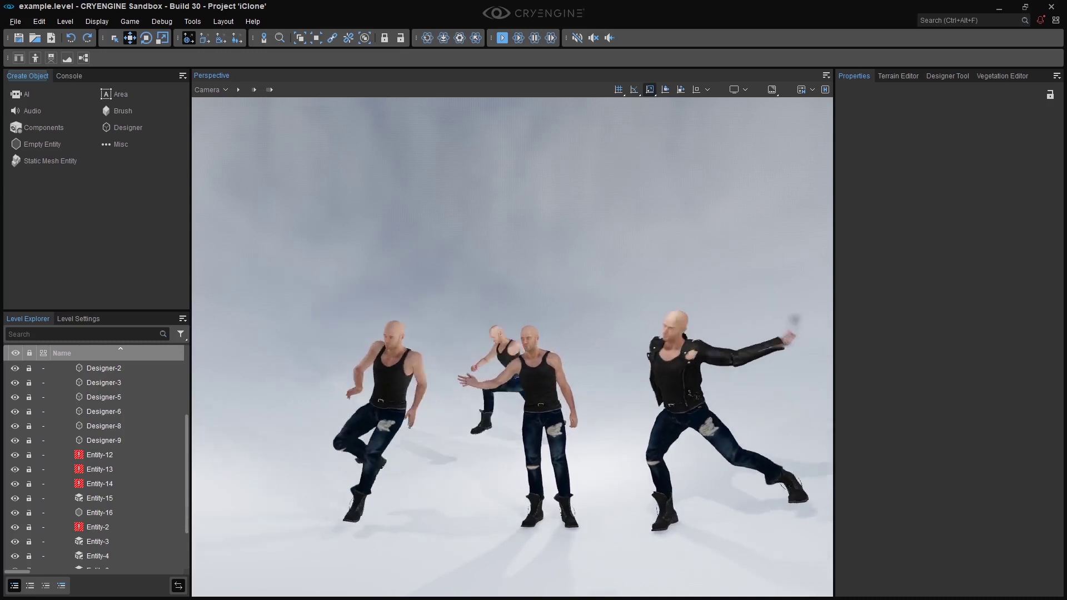
pyautogui.scroll(5, 741, 327)
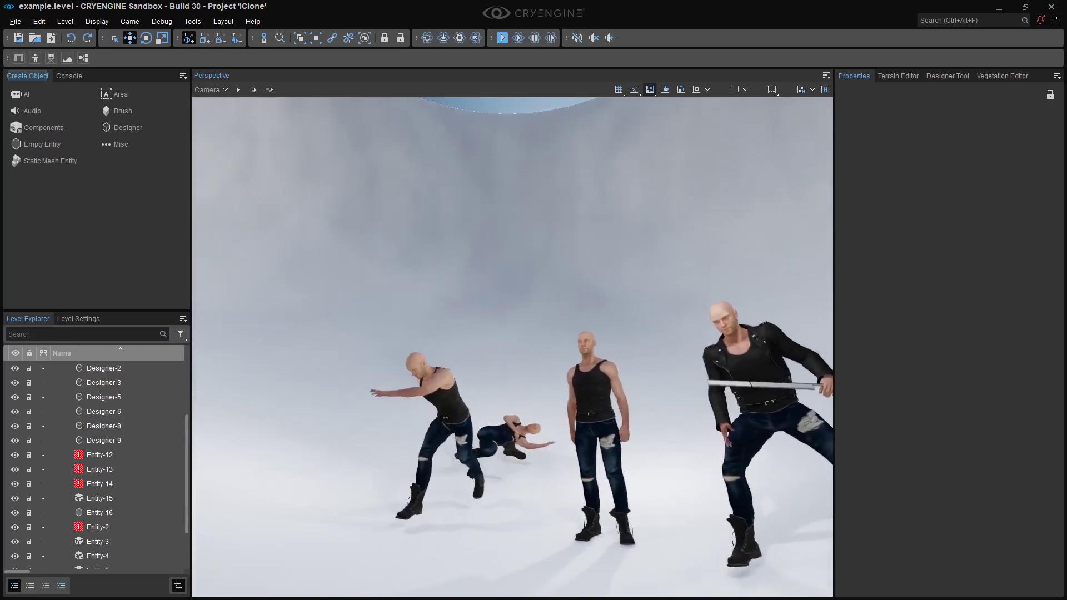